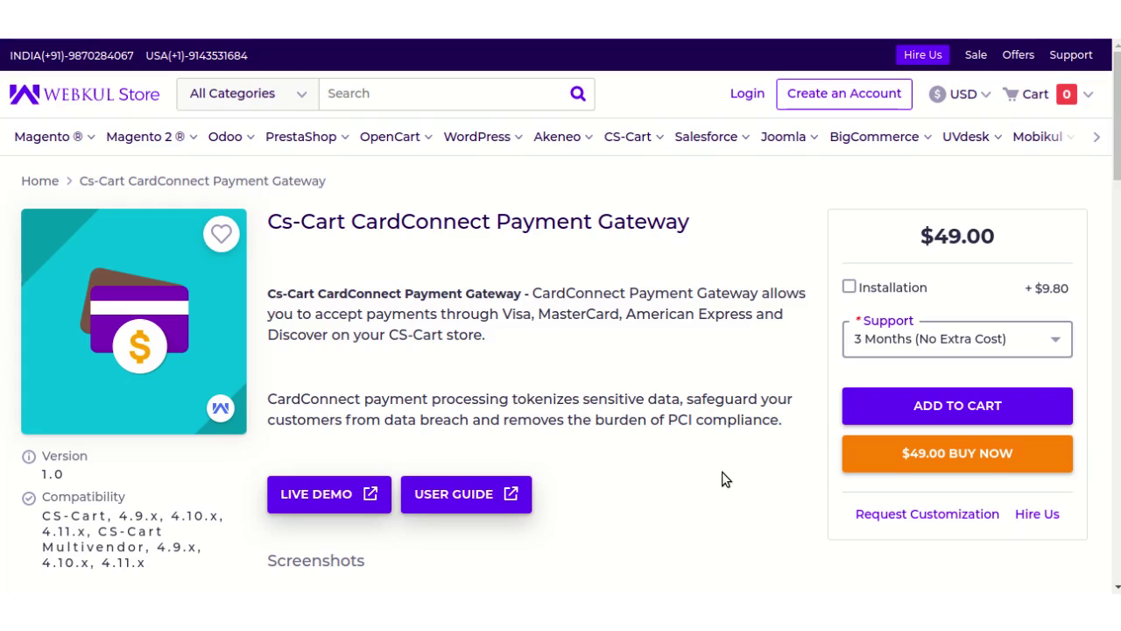
Step: Scroll down to the CardConnect add-on's Description tab and features list
scroll(722, 471, down, 8)
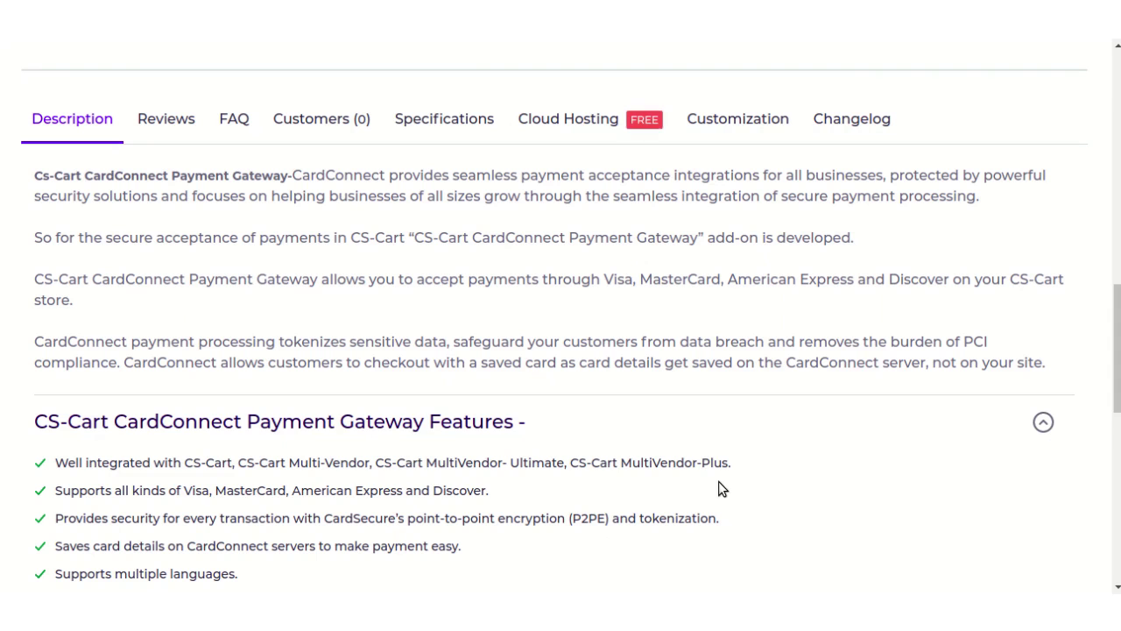
Step: Scroll back up to the add-on's price box and Live Demo / User Guide links
scroll(719, 481, up, 5)
scroll(718, 489, up, 5)
scroll(718, 489, down, 2)
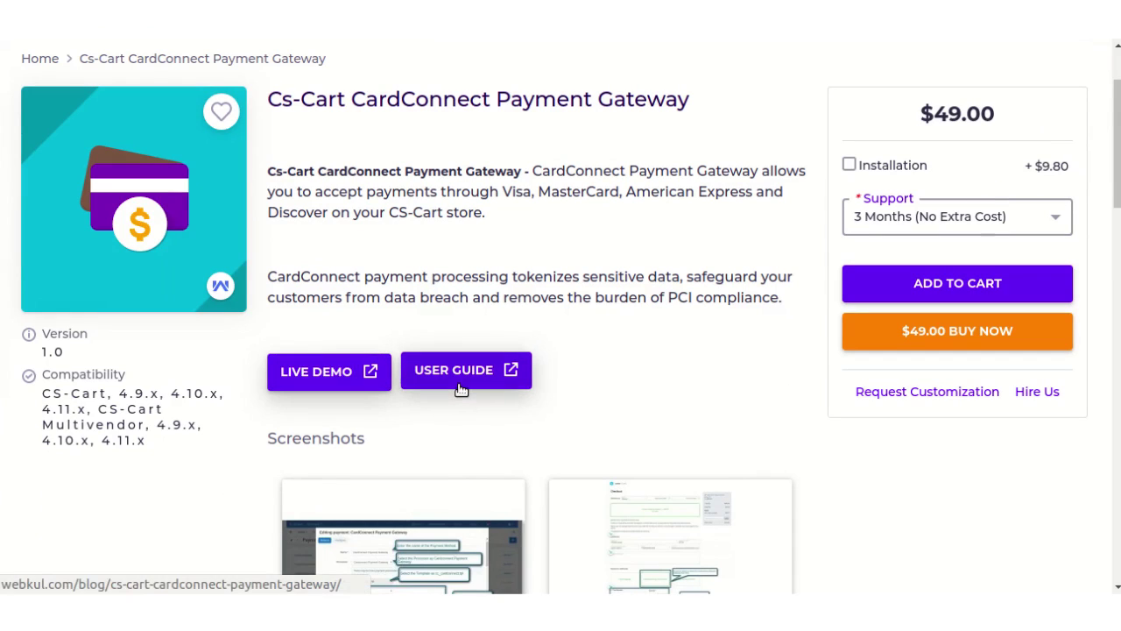
scroll(462, 390, up, 3)
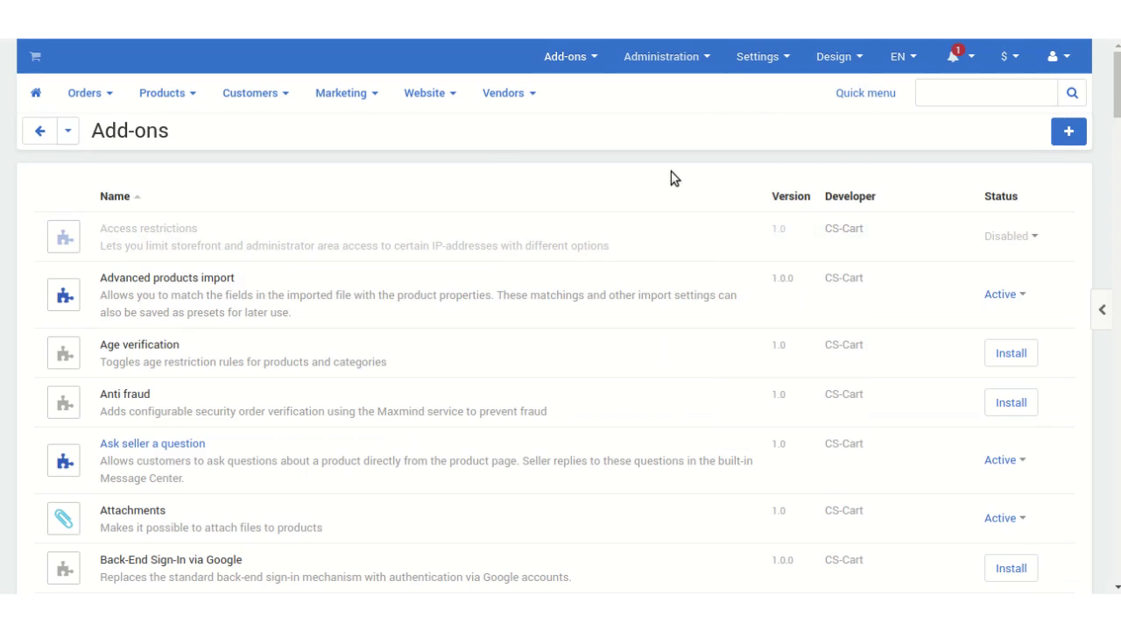
Step: Upload the card_connect zip from Downloads through Manage add-ons and install it
mouse_move(569, 67)
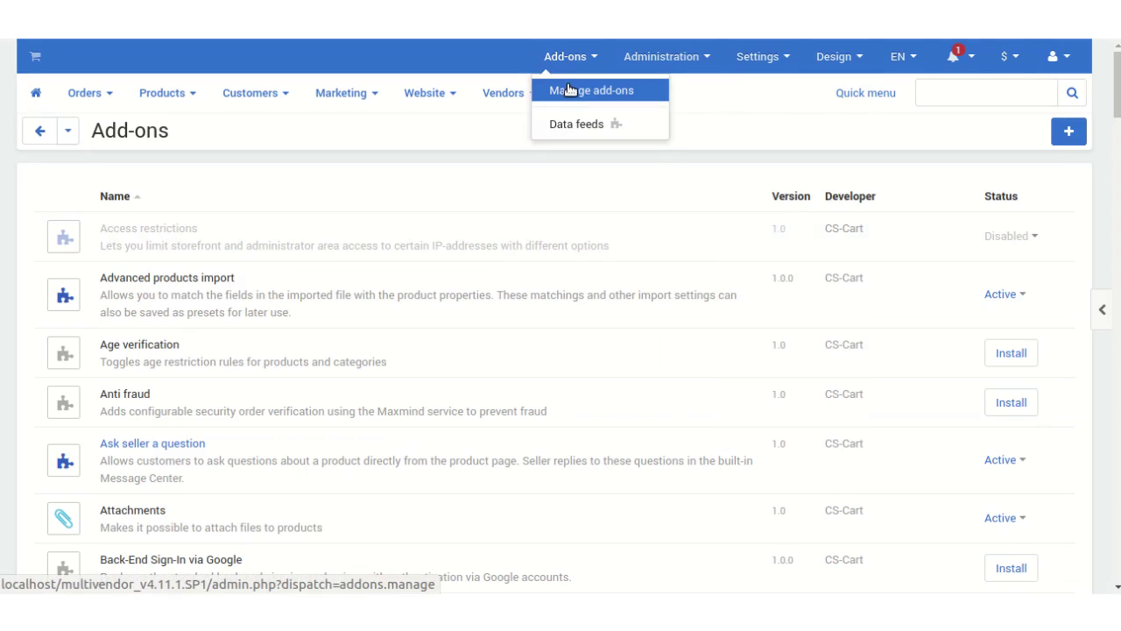
click(567, 85)
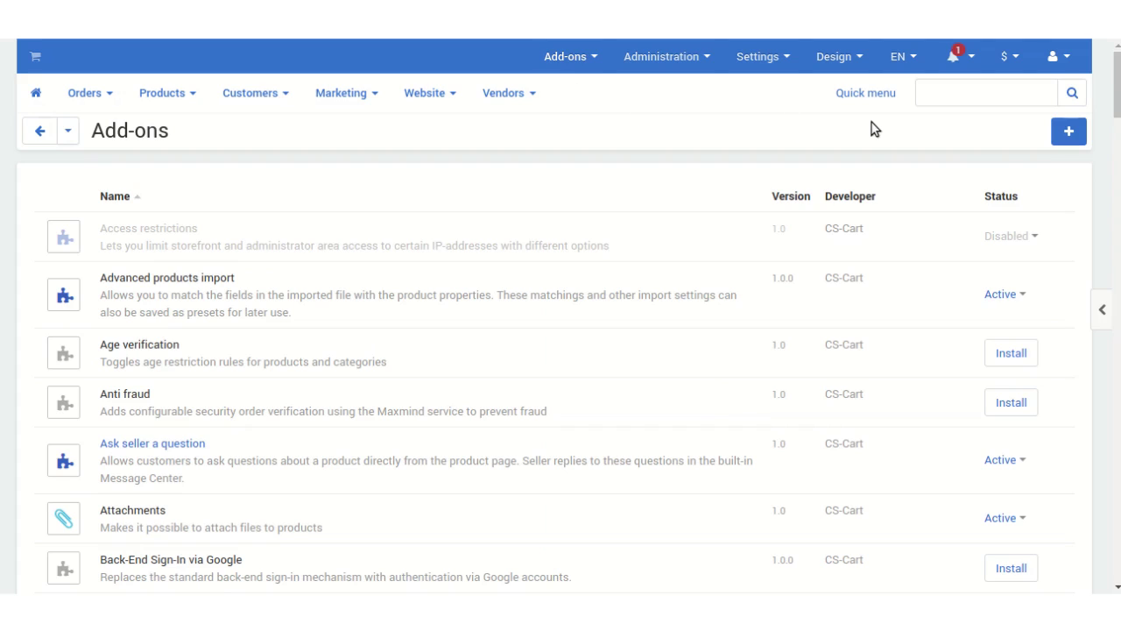
click(1070, 131)
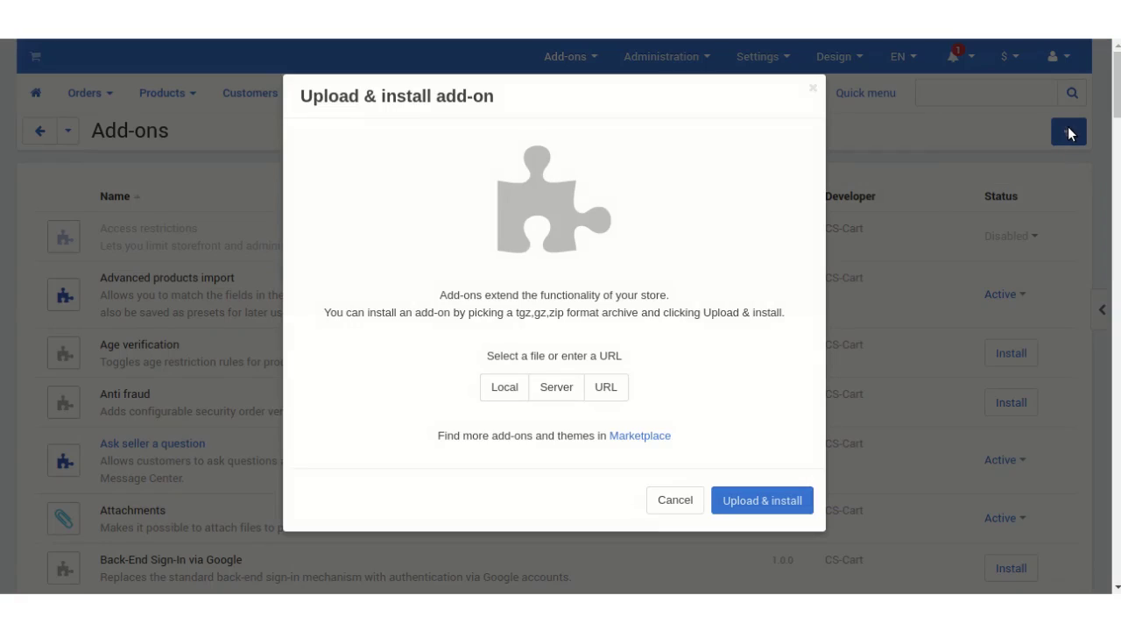
click(489, 389)
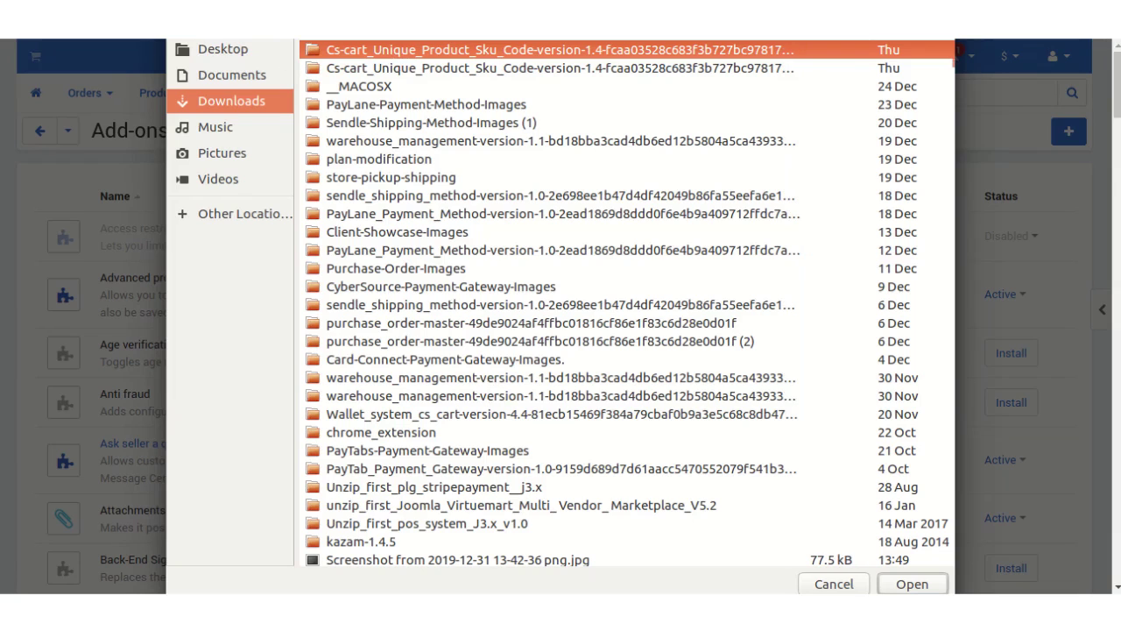
click(238, 74)
click(232, 100)
scroll(453, 233, down, 15)
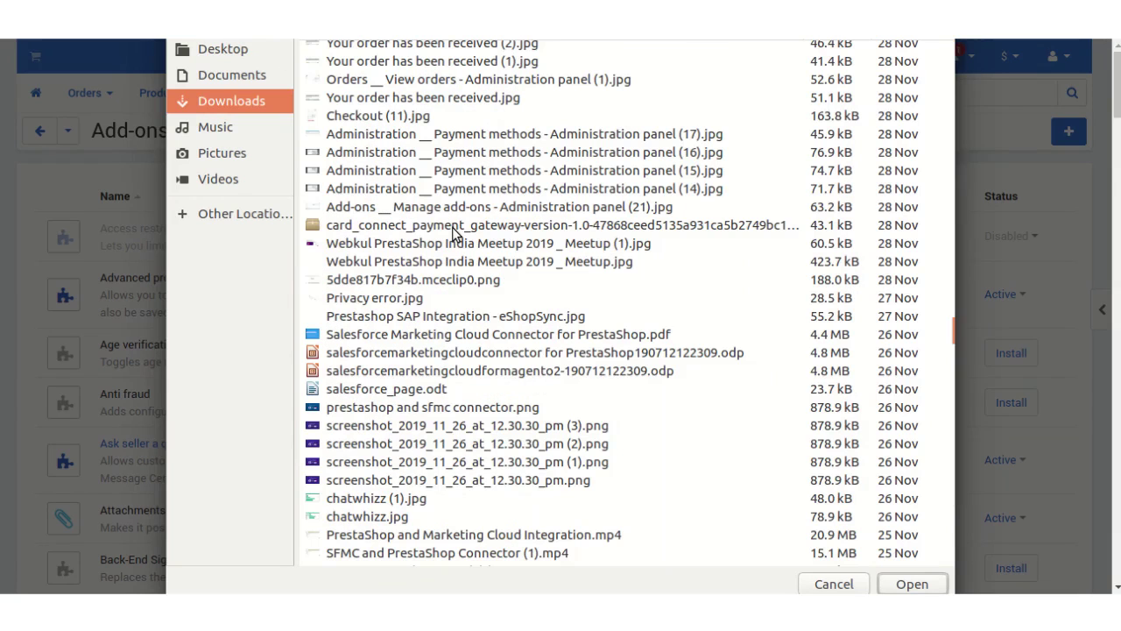
click(454, 232)
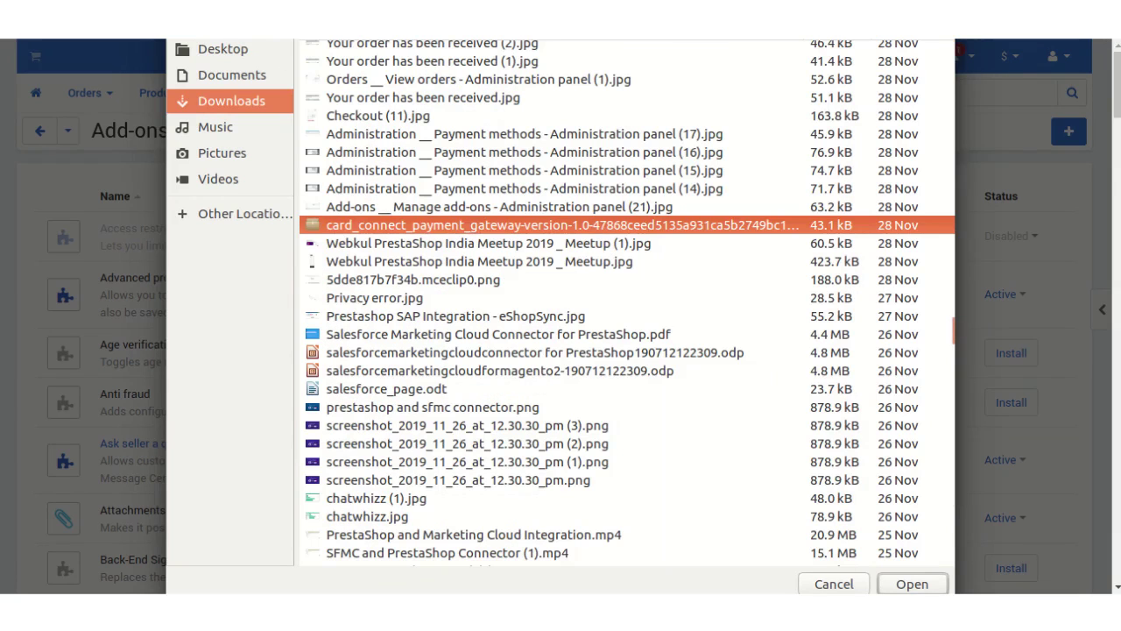
key(Return)
click(754, 491)
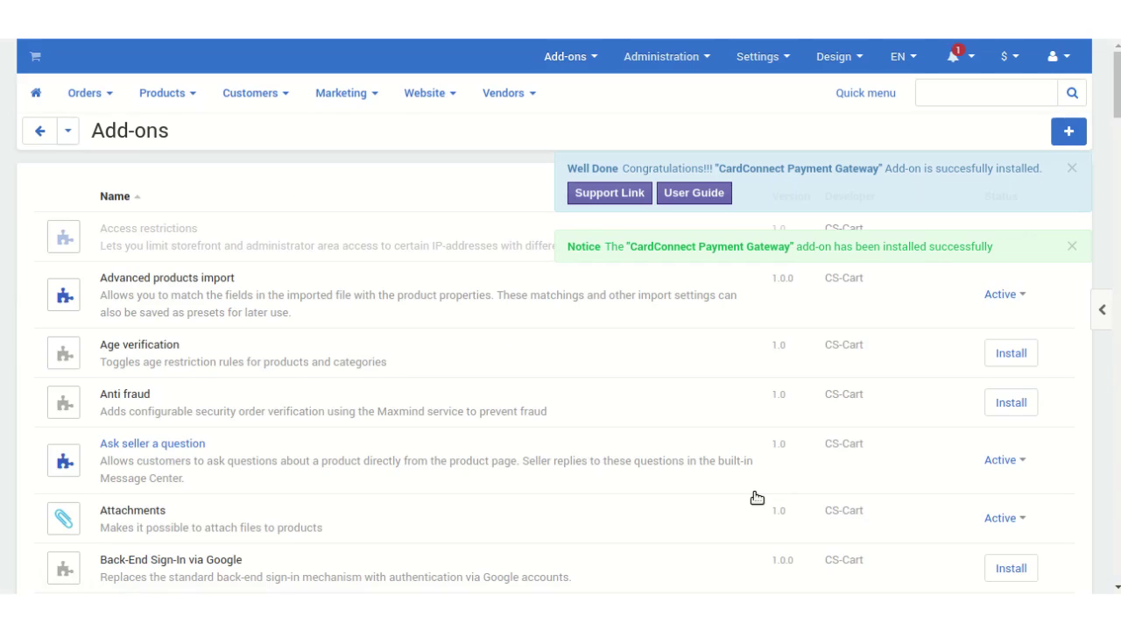
Step: Confirm CardConnect Payment Gateway is listed as Active and dismiss the installation success notice
scroll(757, 497, down, 6)
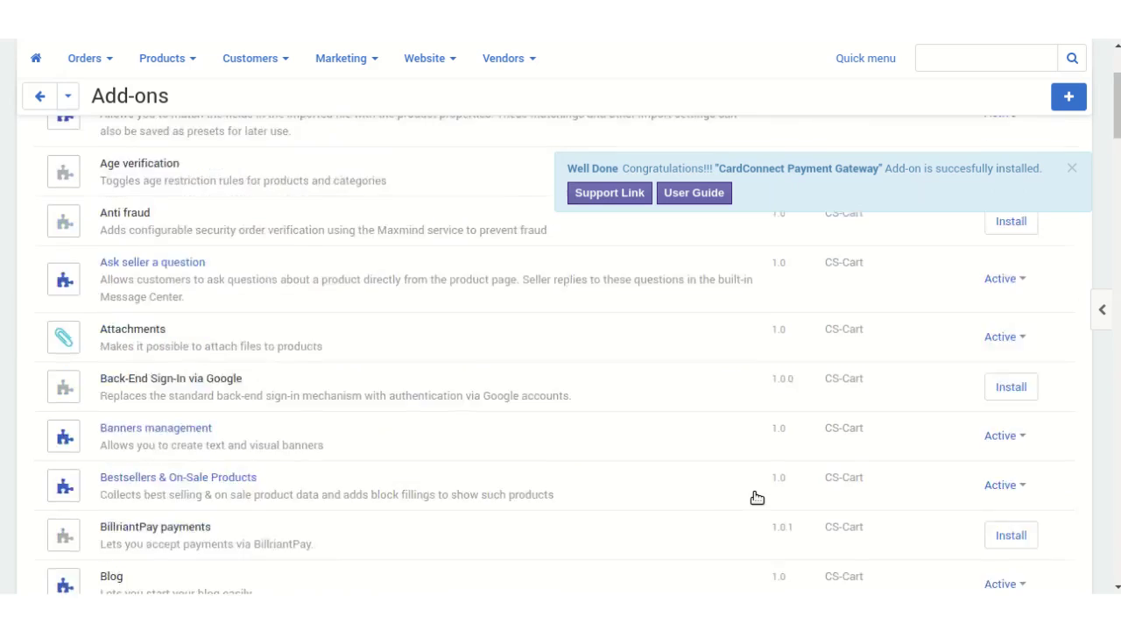
scroll(508, 394, down, 2)
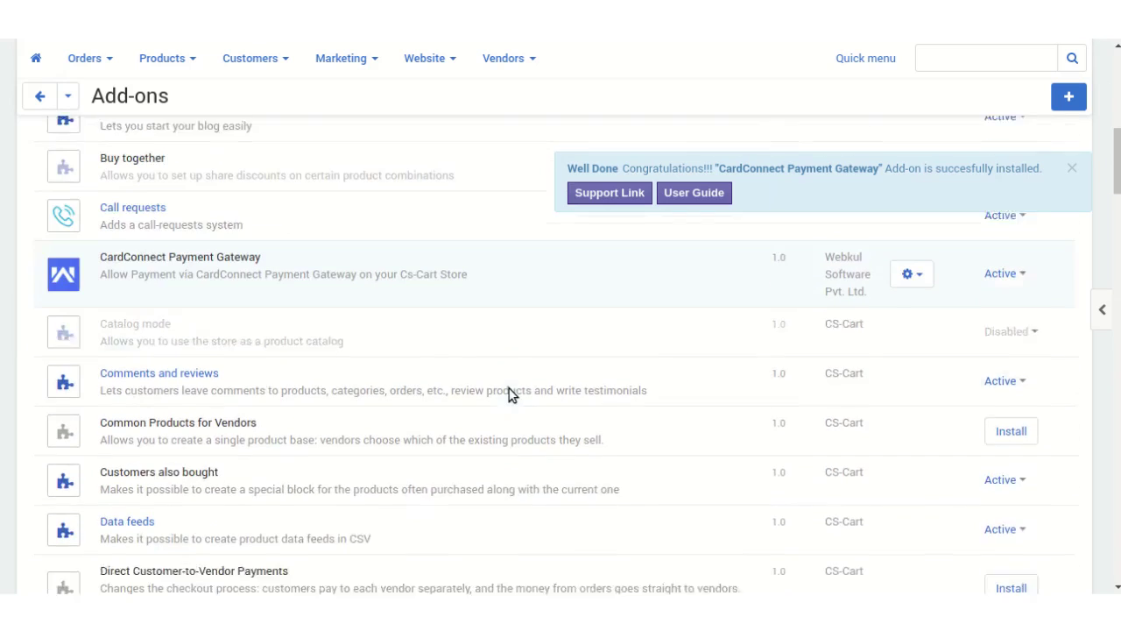
scroll(980, 258, up, 1)
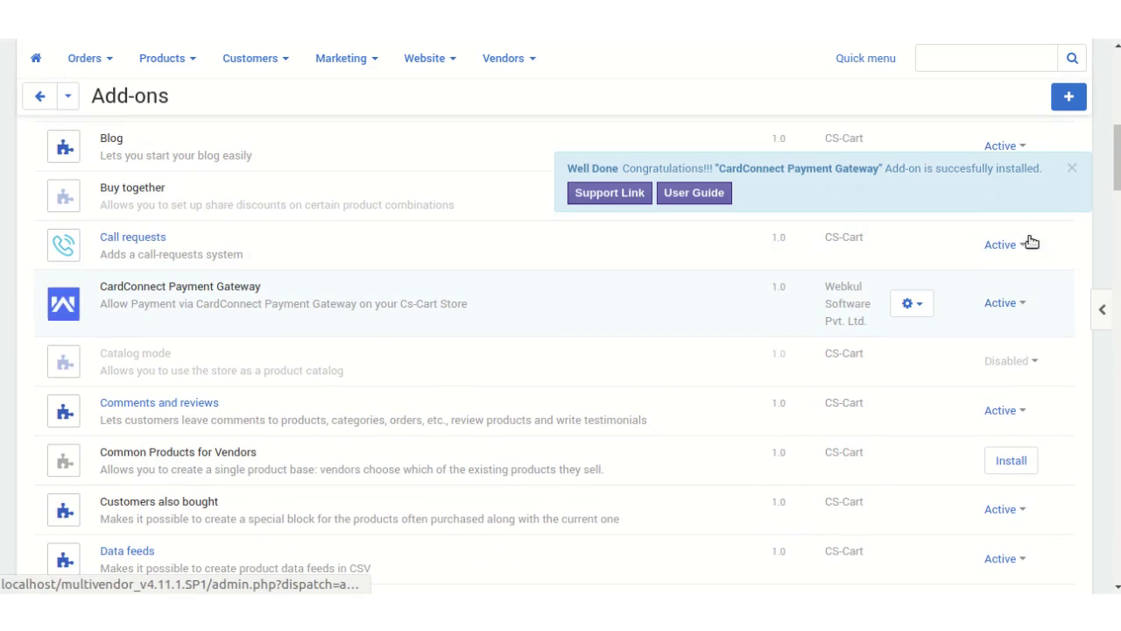
click(1071, 167)
scroll(696, 390, up, 5)
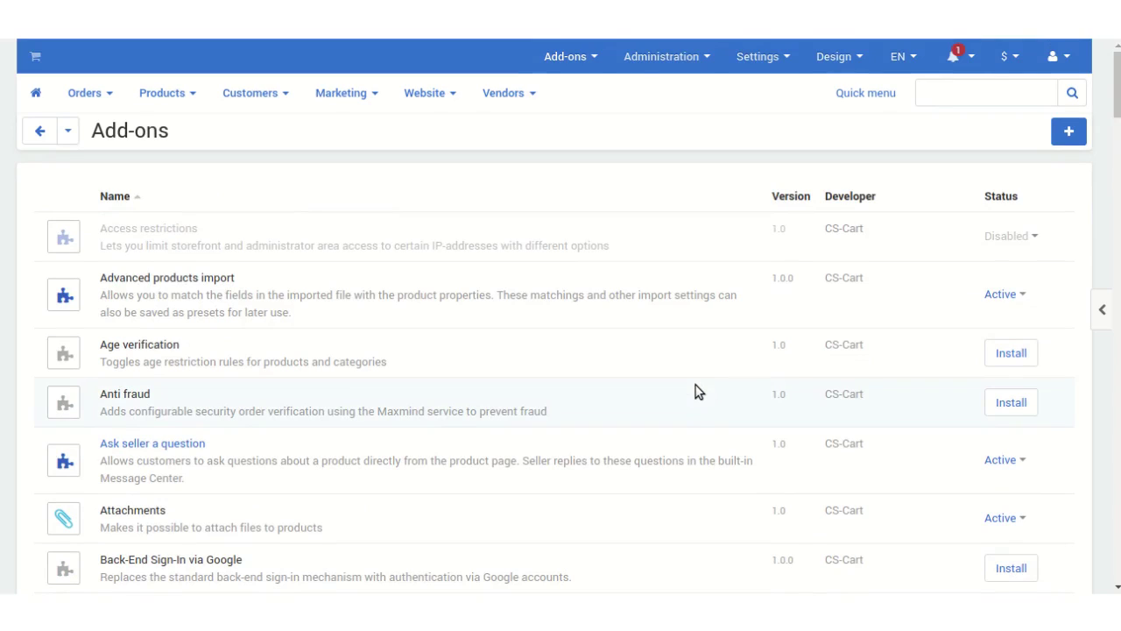
mouse_move(673, 67)
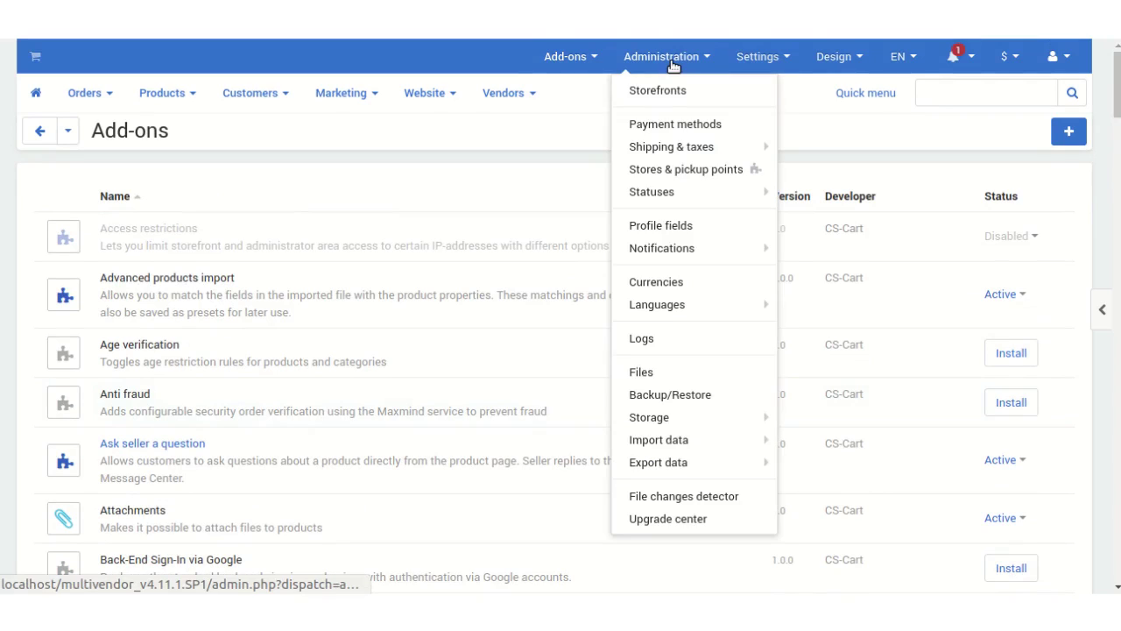
Step: Add a payment method named CardConnect Payment Gateway using the Cardconnect Payment Gateway processor
click(660, 124)
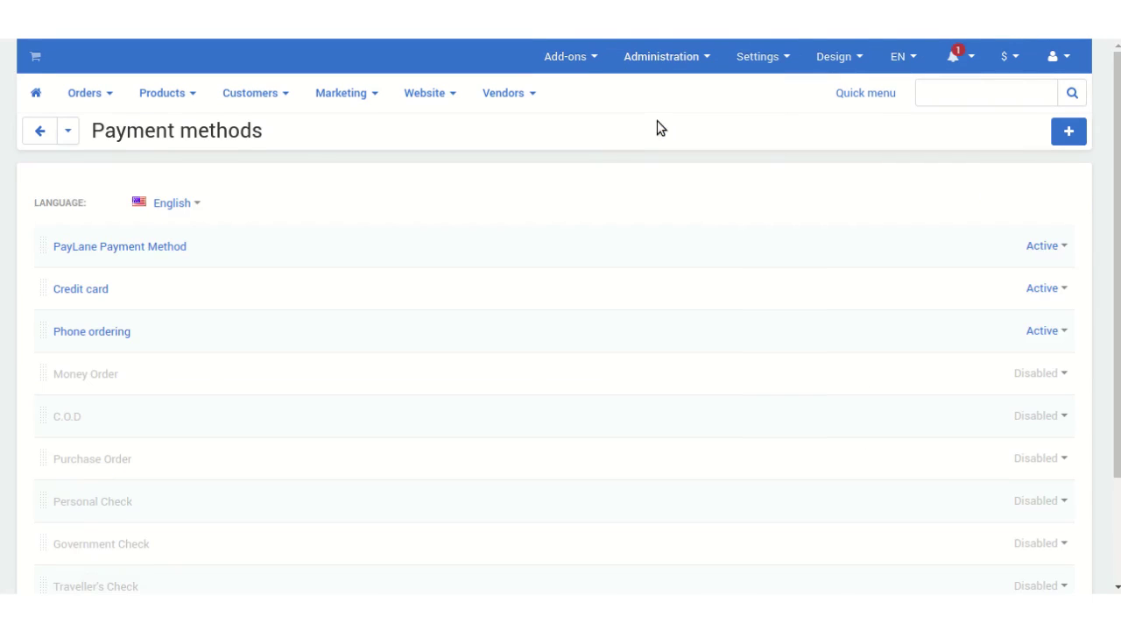
click(1065, 133)
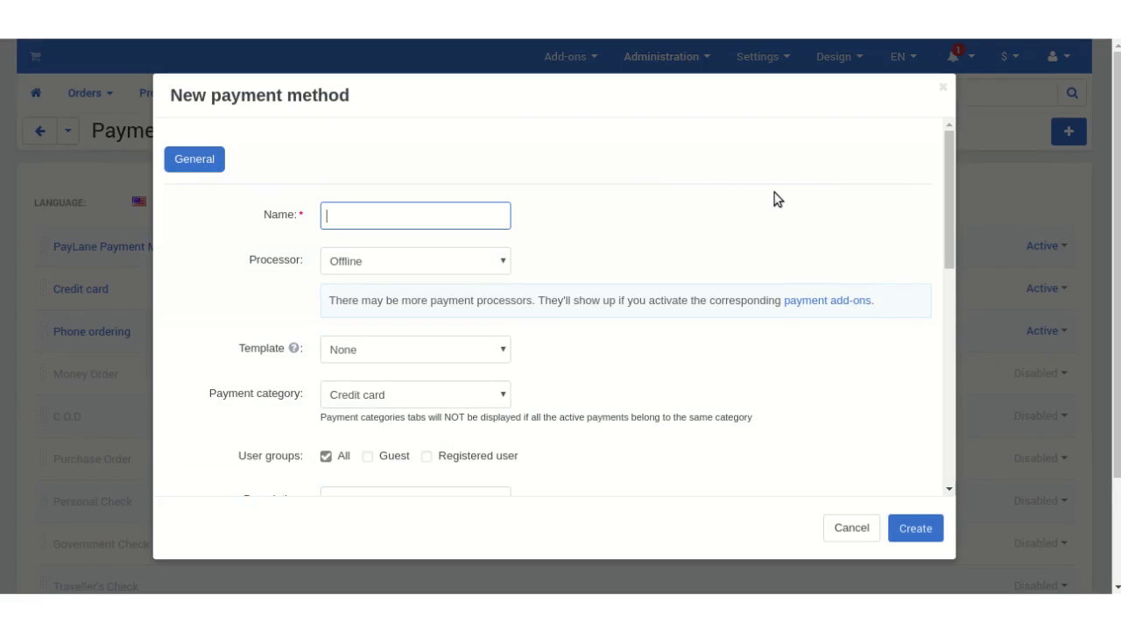
text(c)
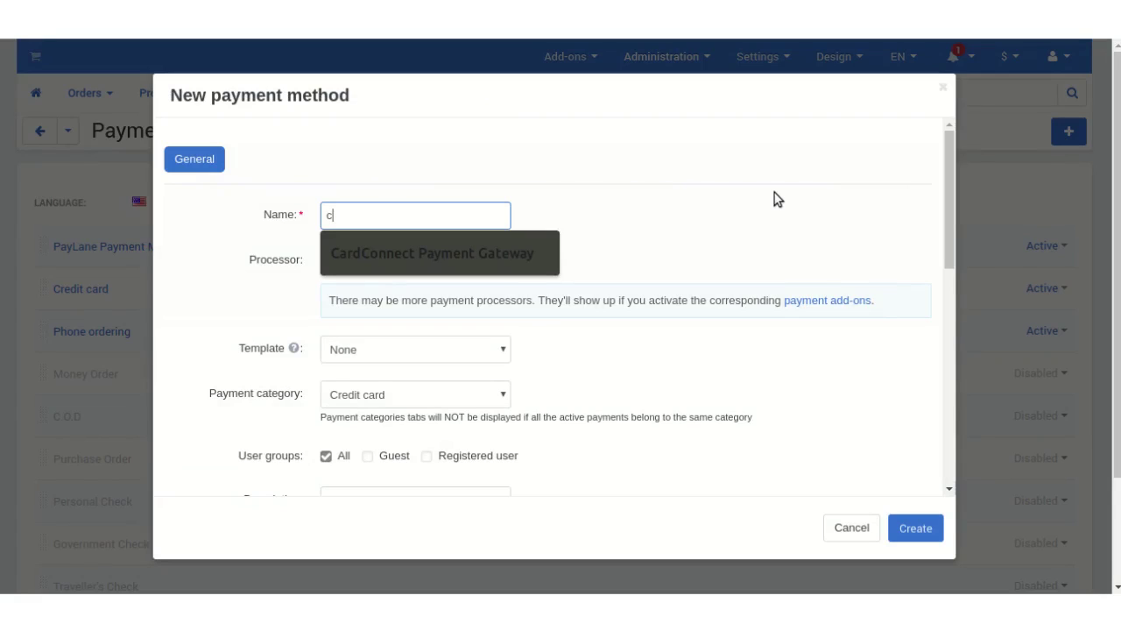
click(554, 248)
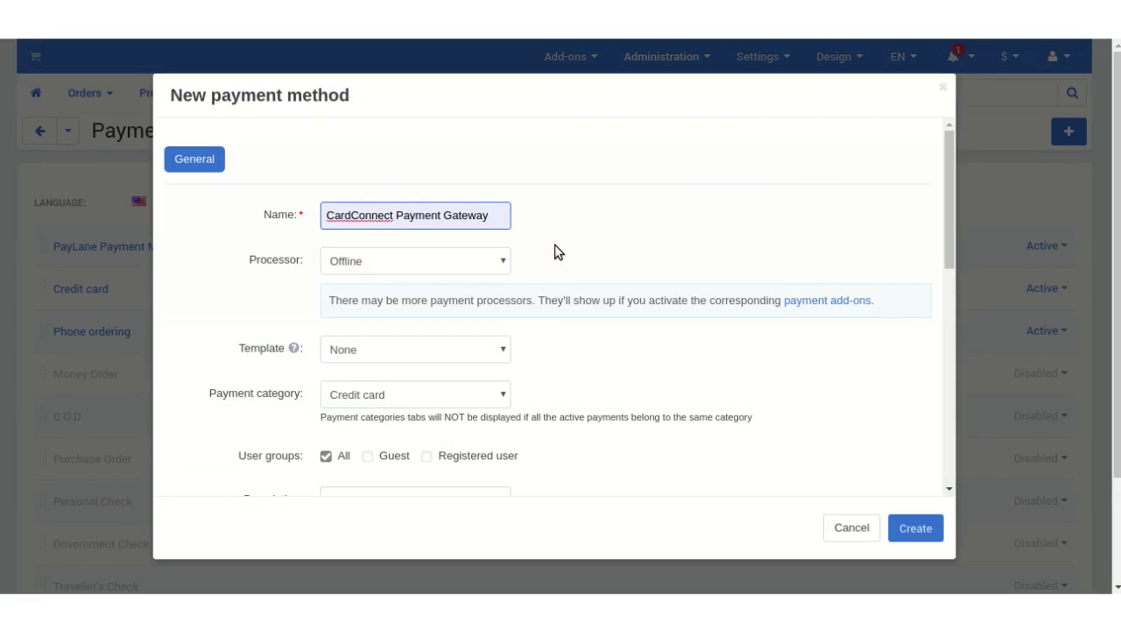
click(480, 260)
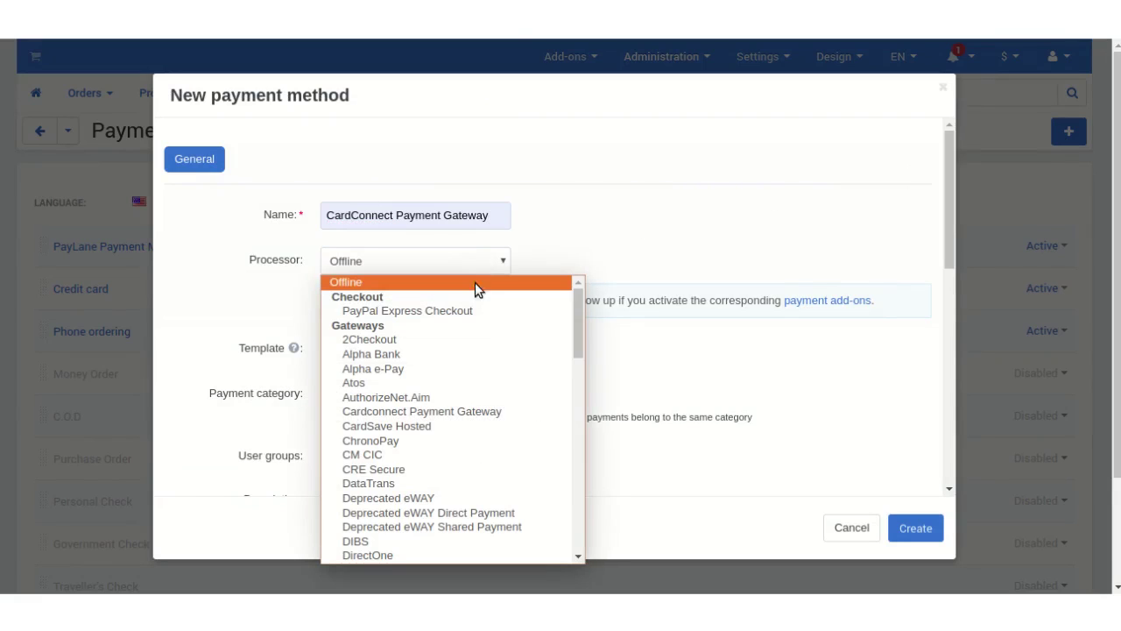
click(470, 396)
click(449, 260)
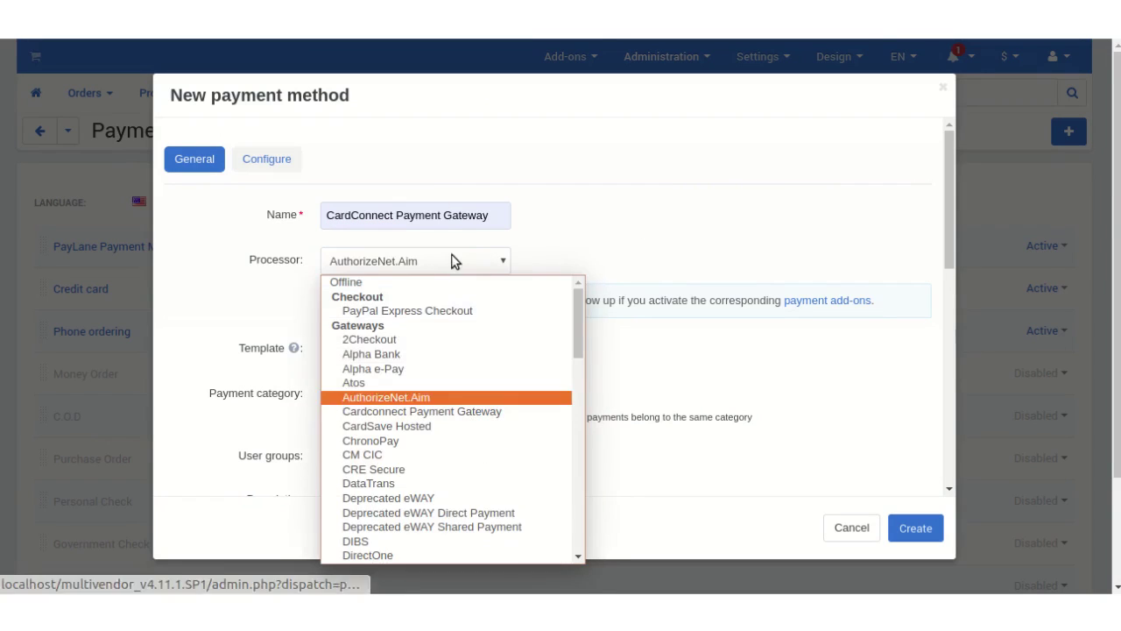
click(442, 412)
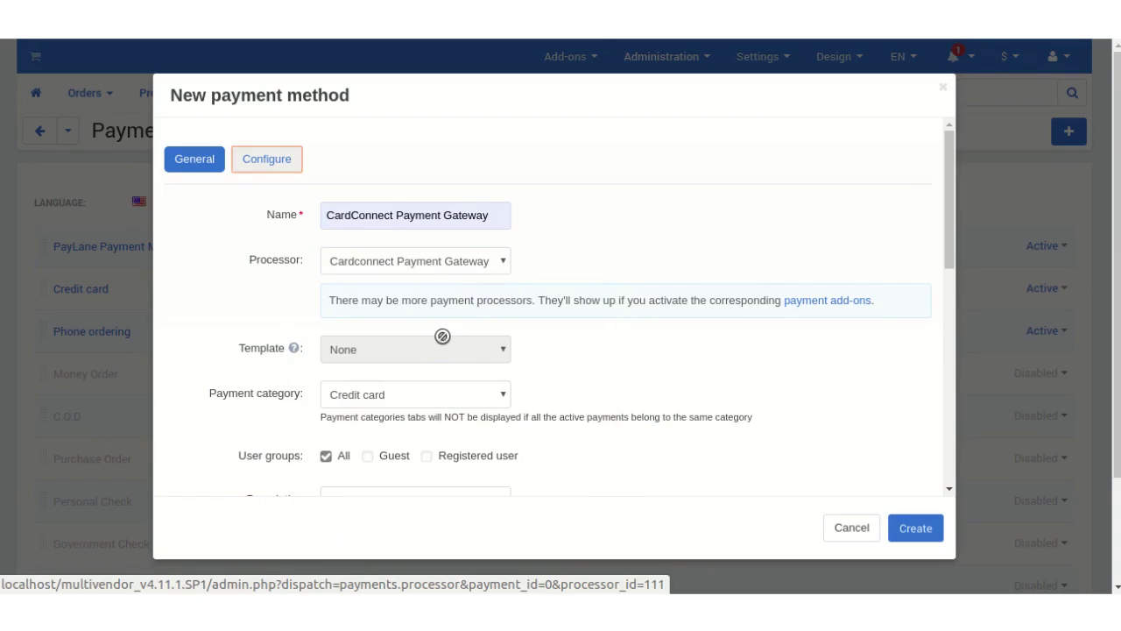
scroll(433, 337, down, 3)
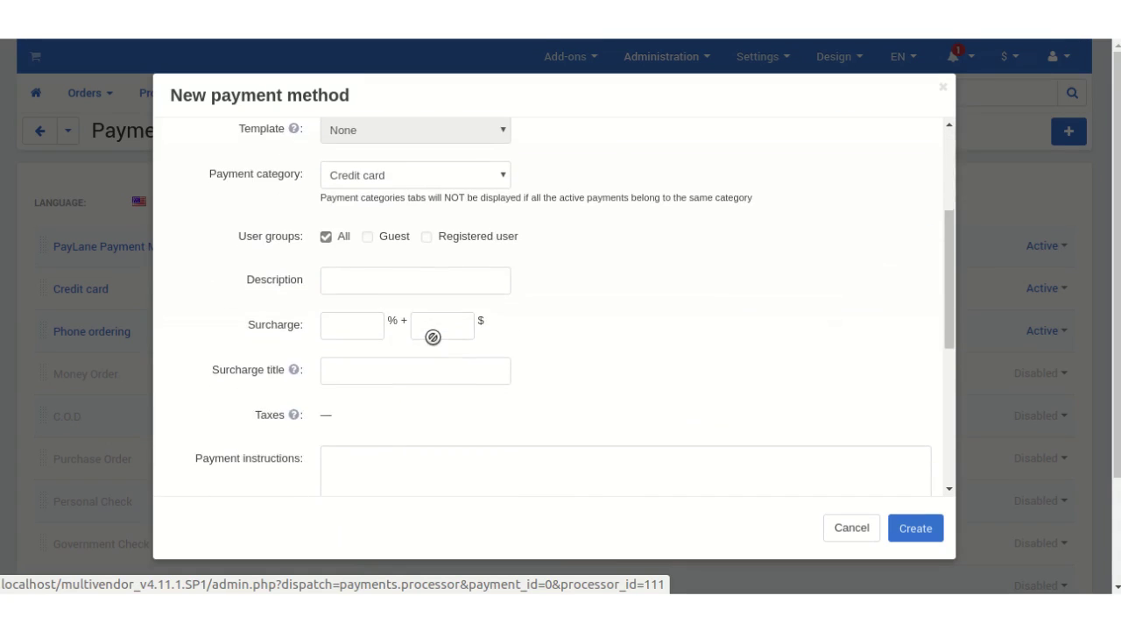
scroll(351, 261, down, 5)
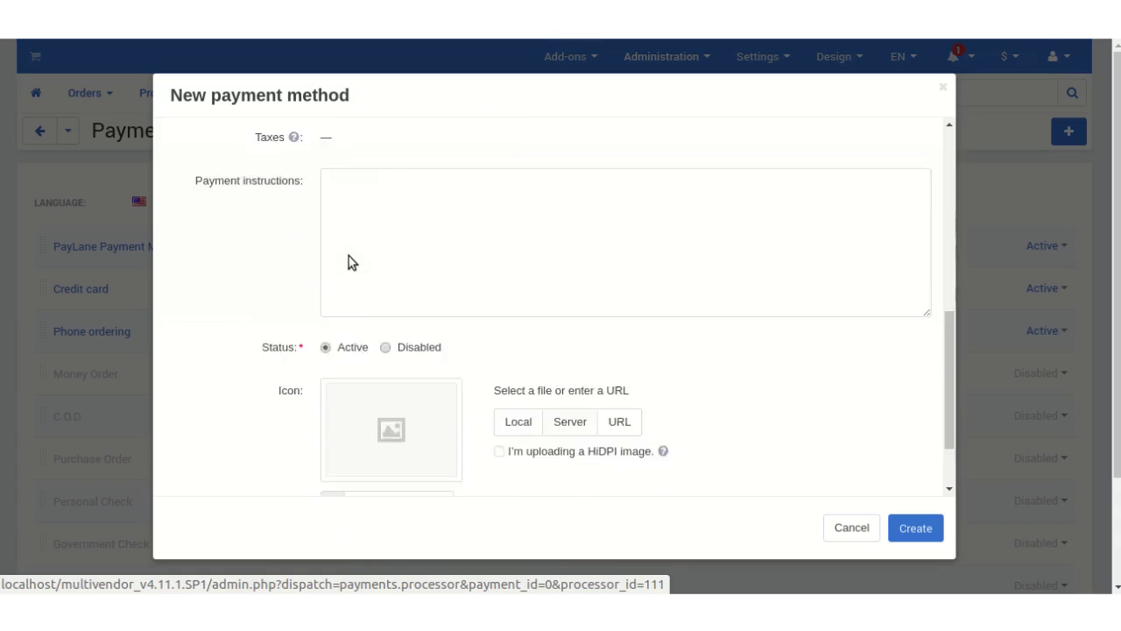
scroll(351, 261, up, 10)
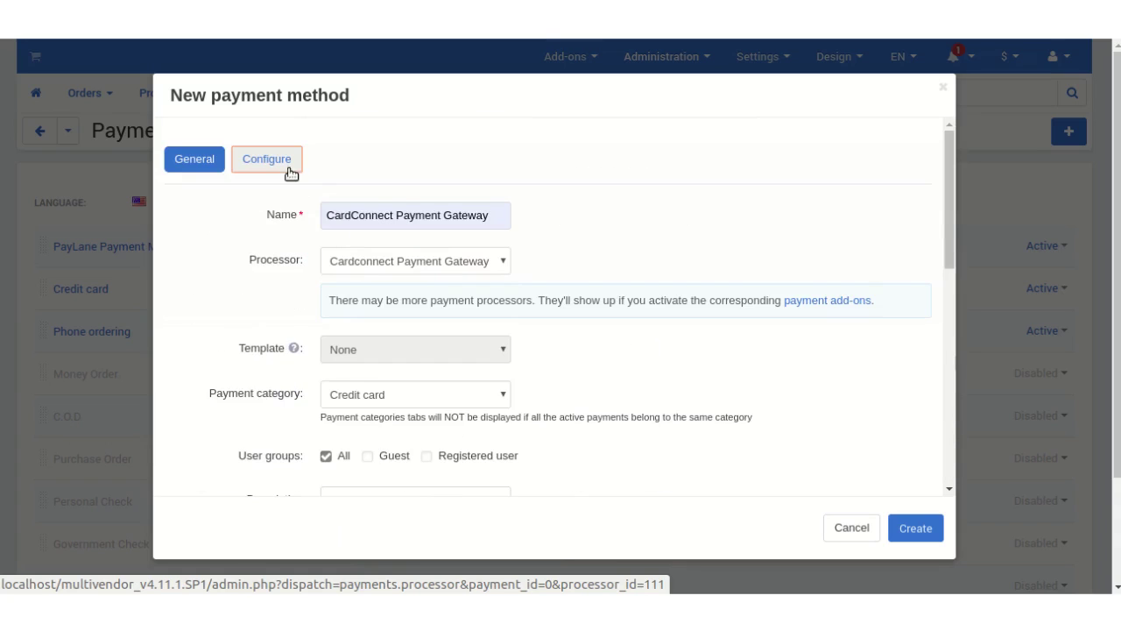
Step: Enter the merchant credentials and site fts, choose US Dollars, and create the payment method
click(287, 168)
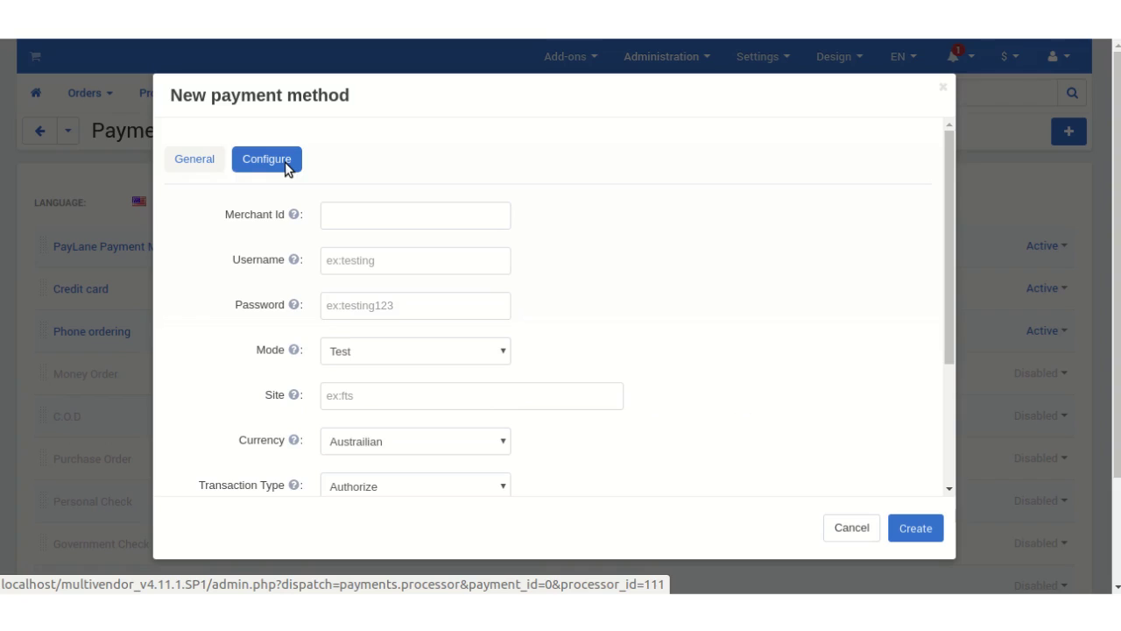
scroll(270, 243, down, 4)
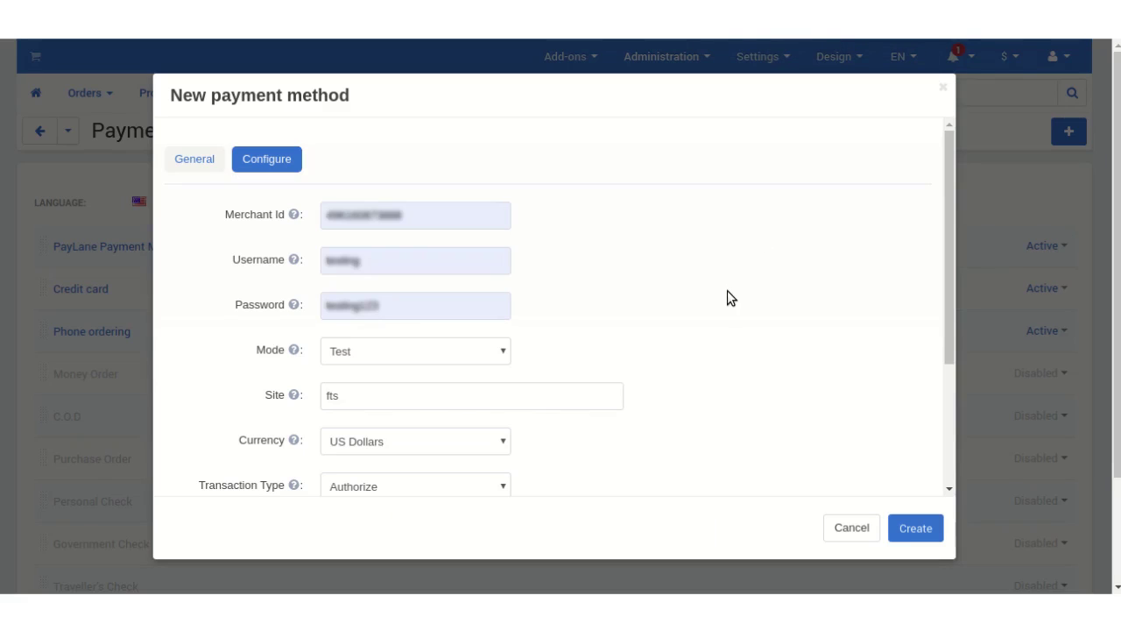
scroll(727, 291, down, 3)
scroll(727, 291, up, 3)
scroll(216, 245, down, 3)
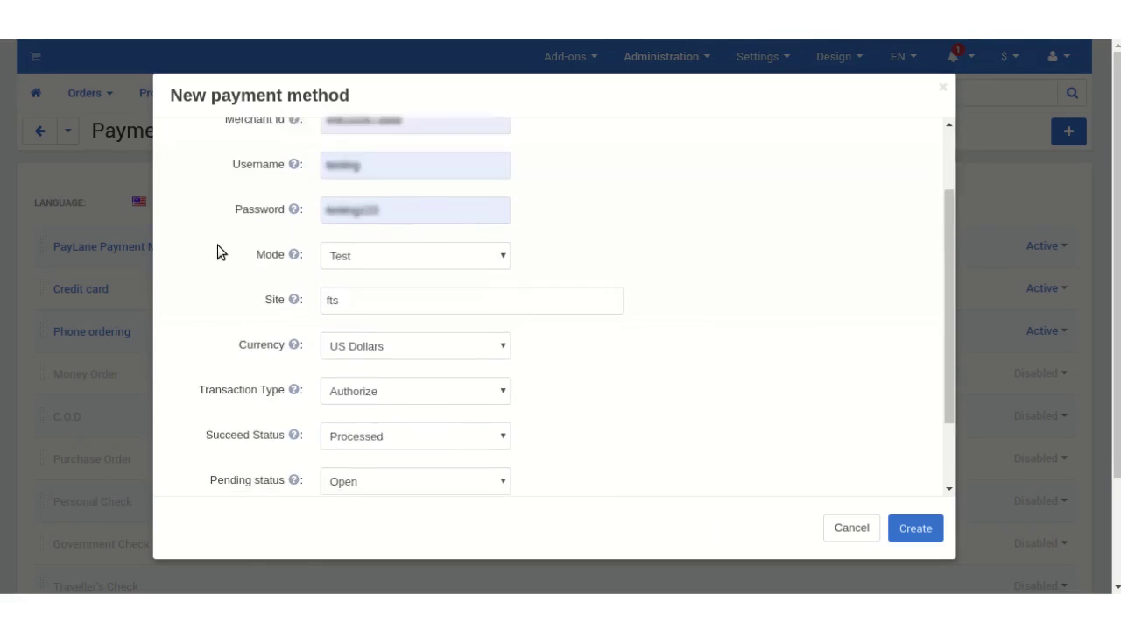
click(910, 527)
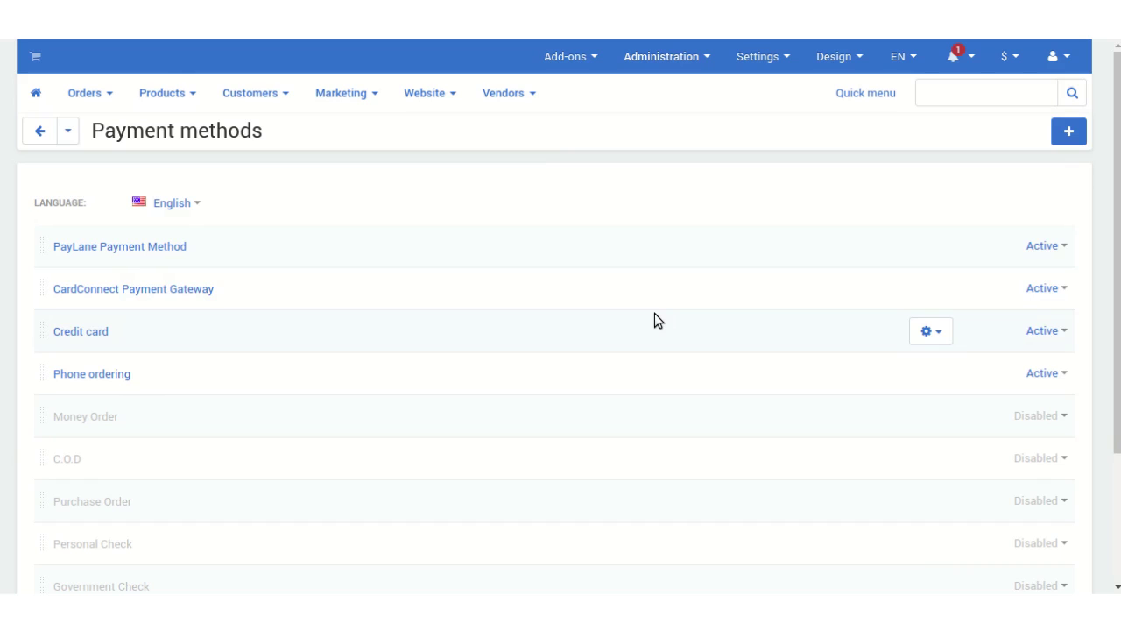
Step: On the storefront, add the blue Medium T-shirt from Hot deals to the cart and check out
click(40, 57)
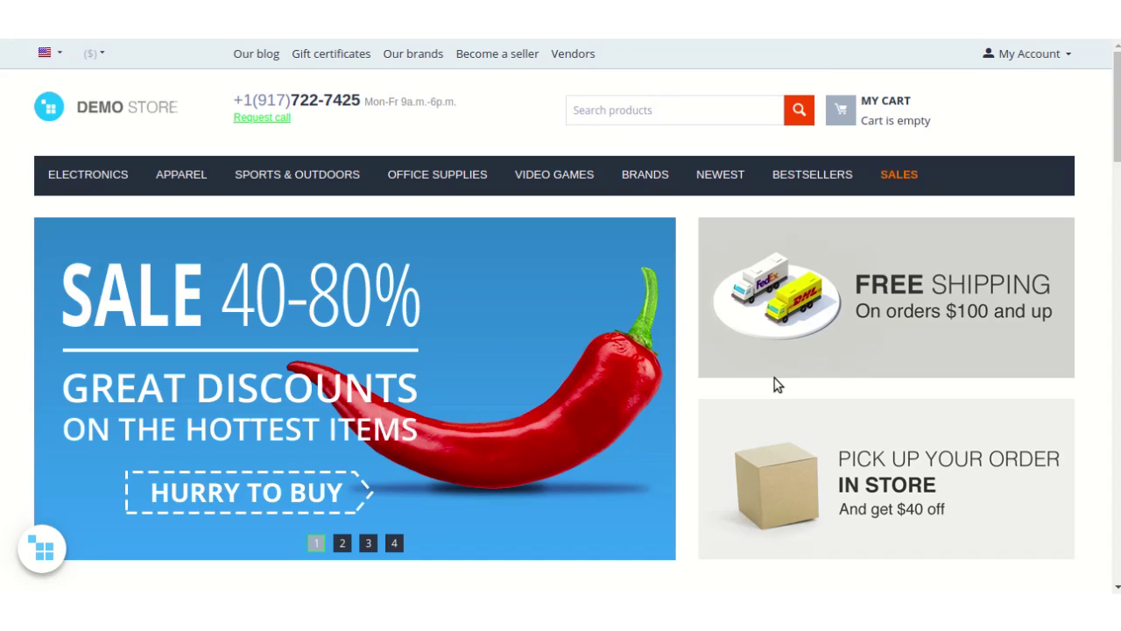
scroll(775, 385, down, 8)
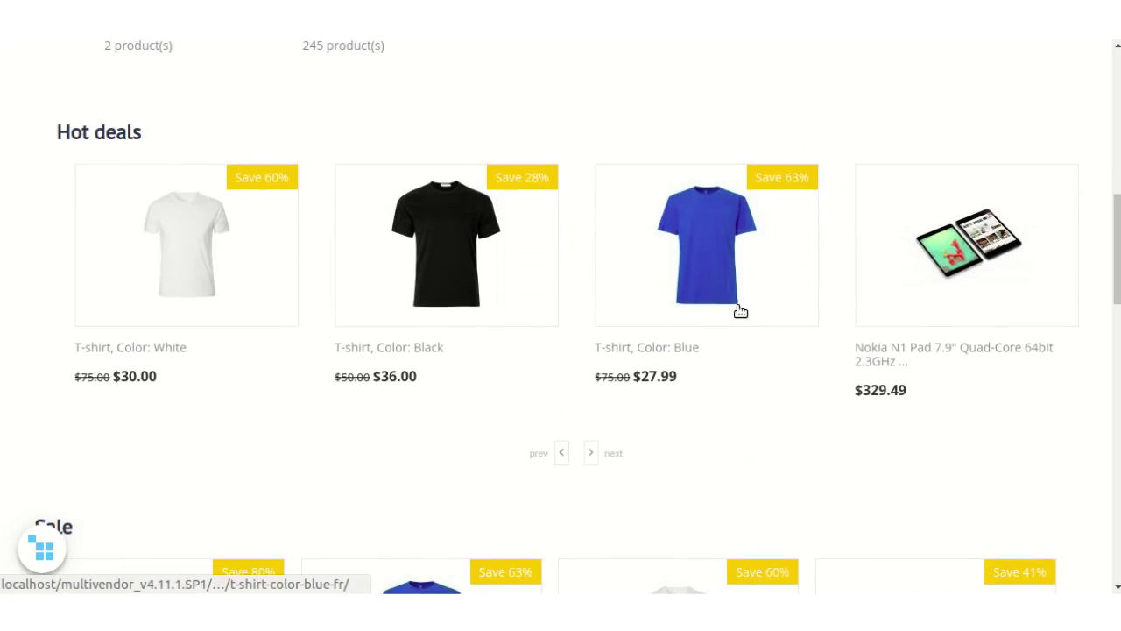
click(728, 279)
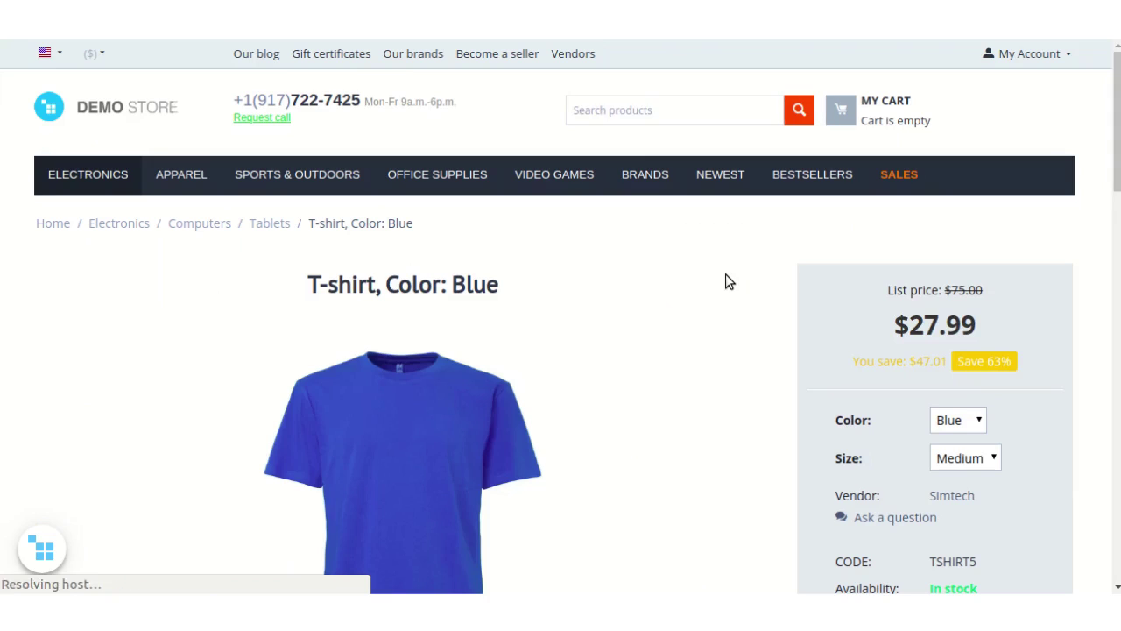
scroll(744, 298, down, 5)
click(892, 346)
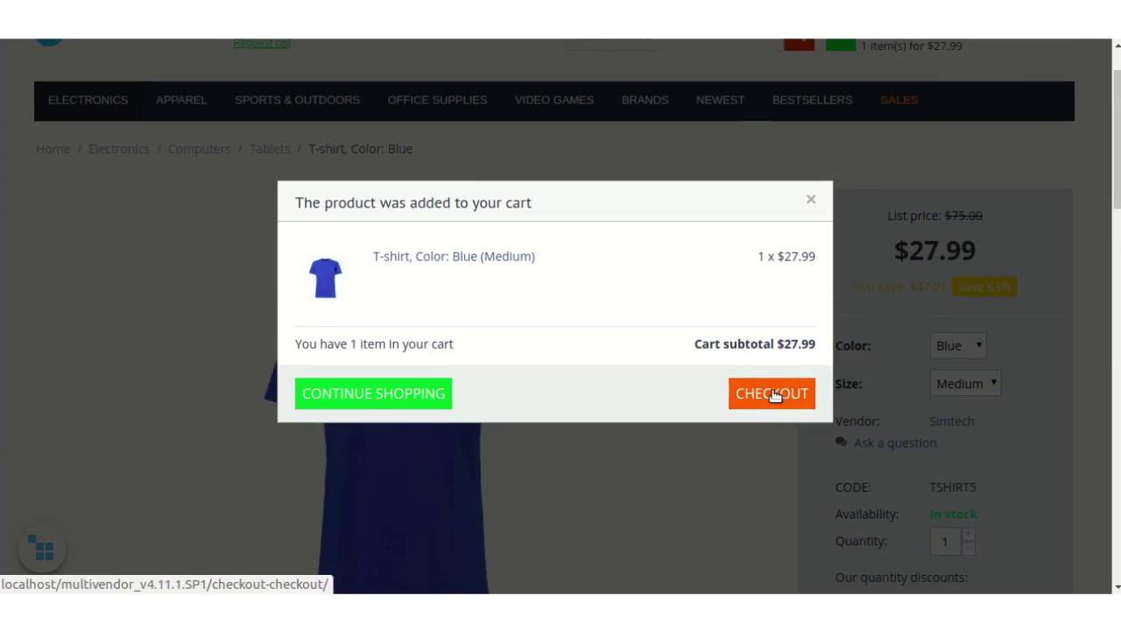
click(772, 393)
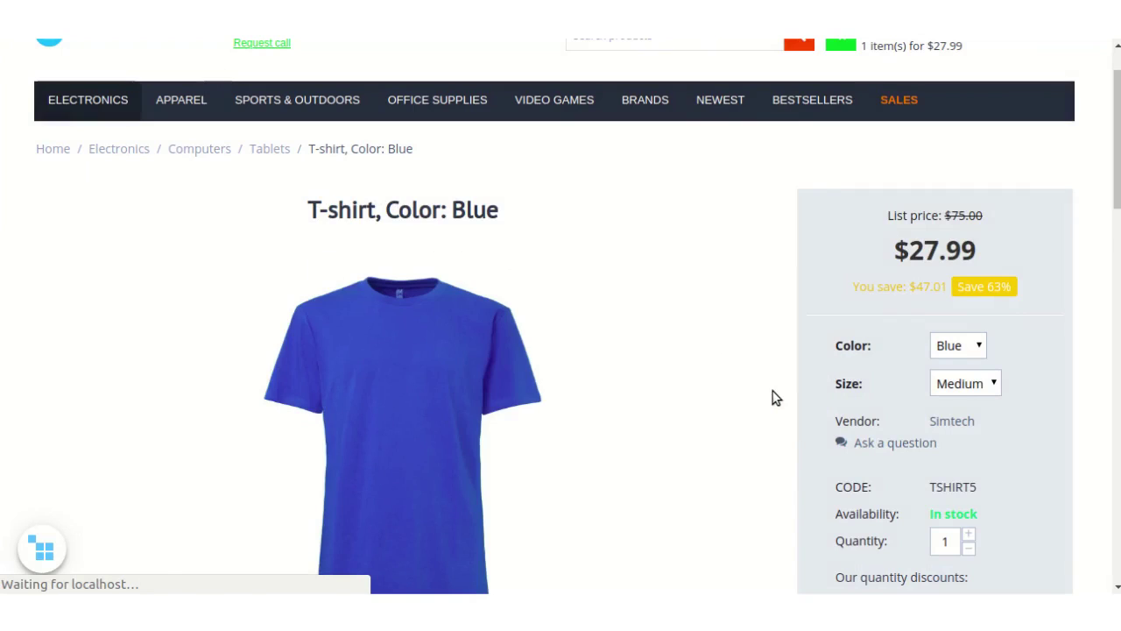
scroll(694, 350, down, 8)
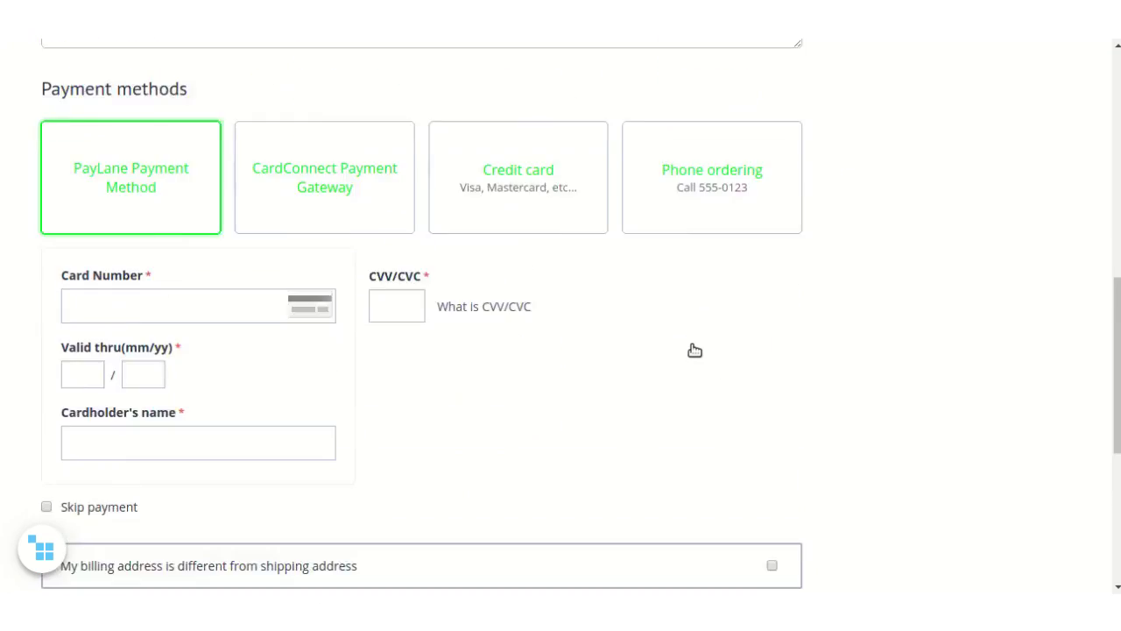
Step: Select the CardConnect Payment Gateway tile under Payment methods at checkout
scroll(694, 350, up, 1)
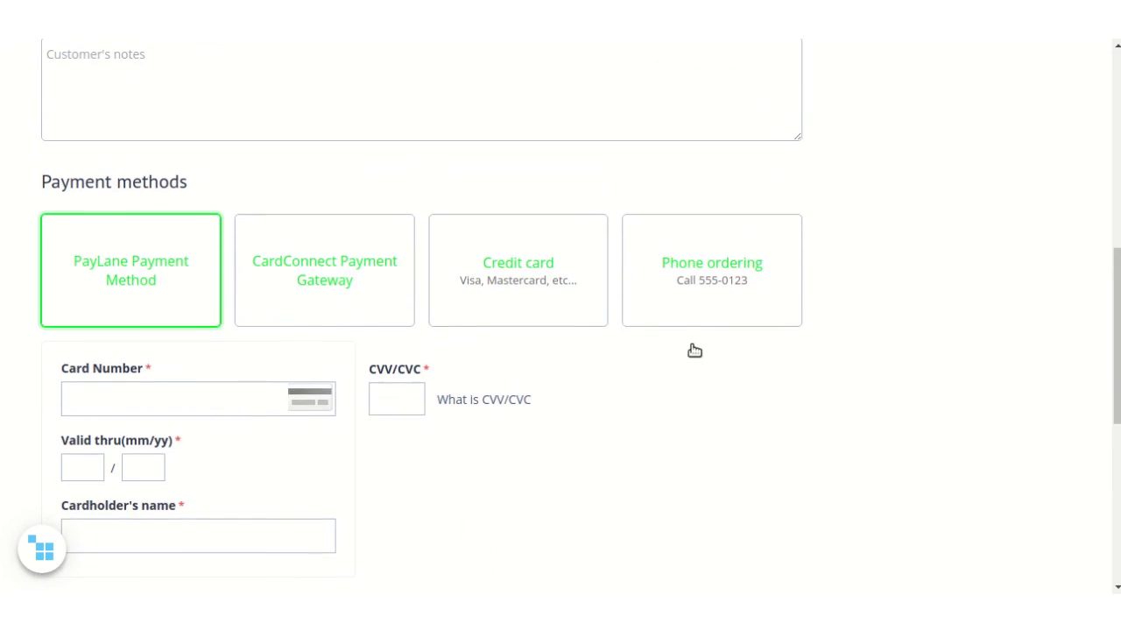
click(365, 289)
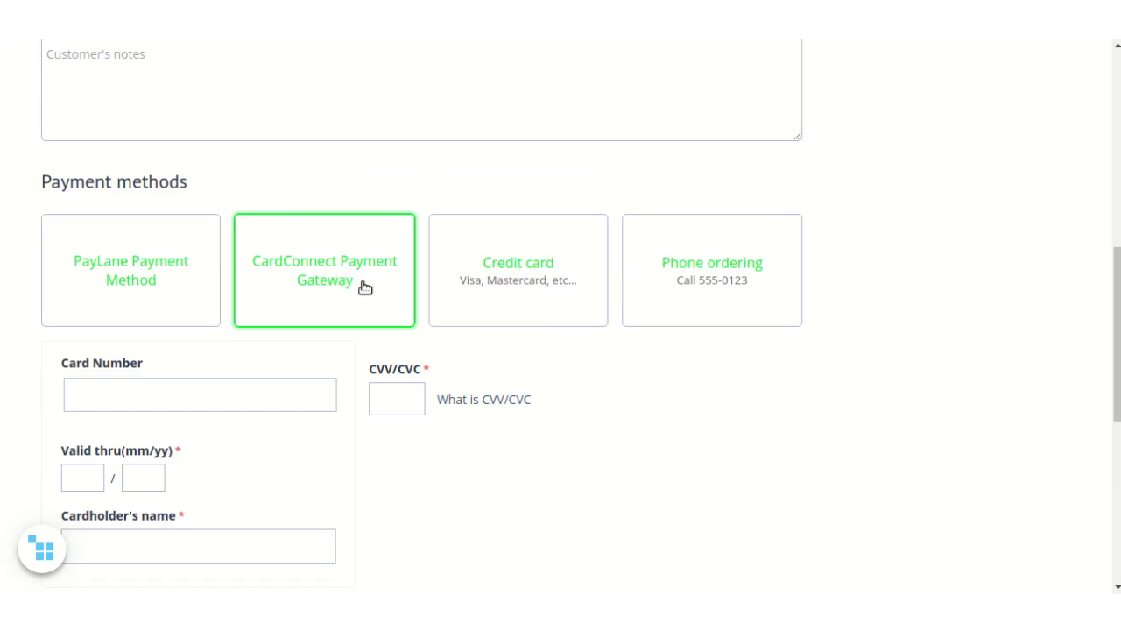
scroll(364, 288, up, 9)
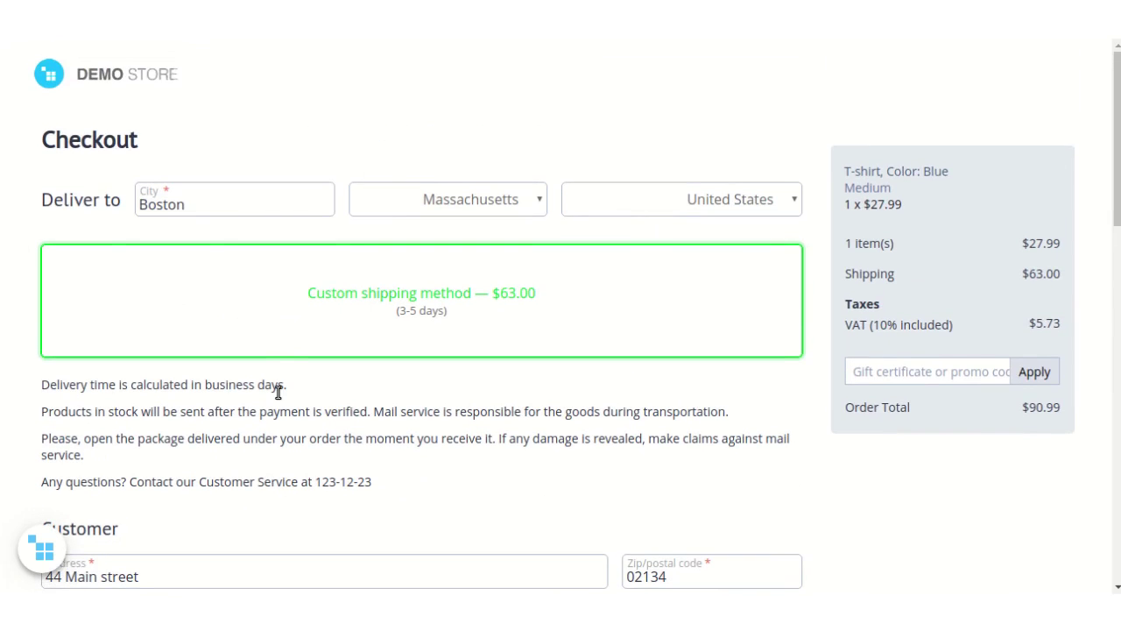
scroll(278, 393, down, 8)
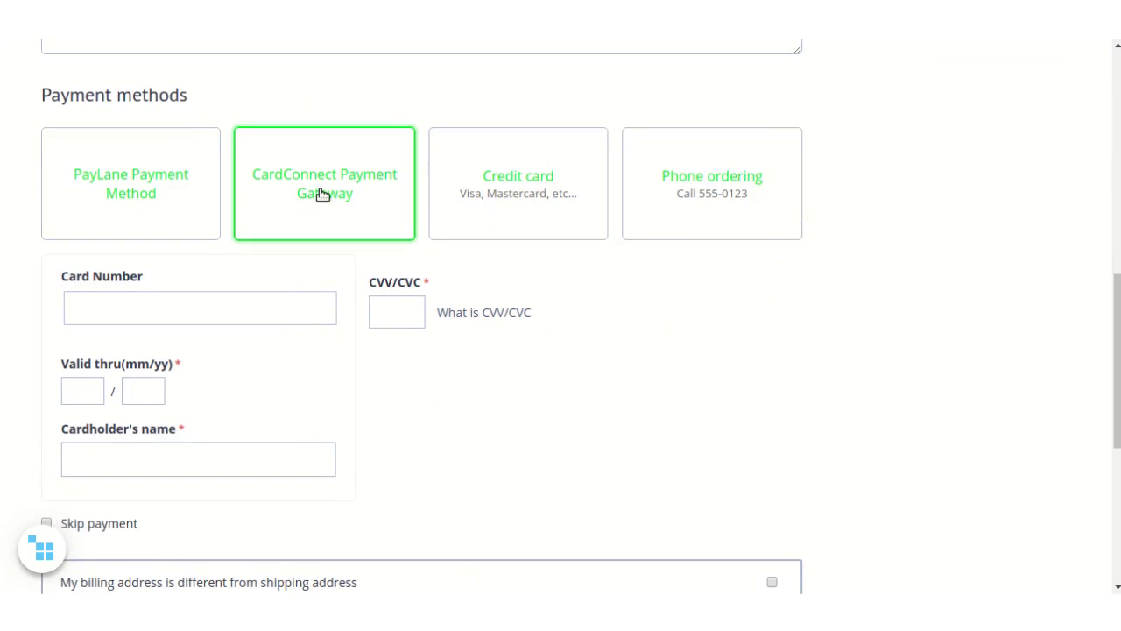
click(322, 195)
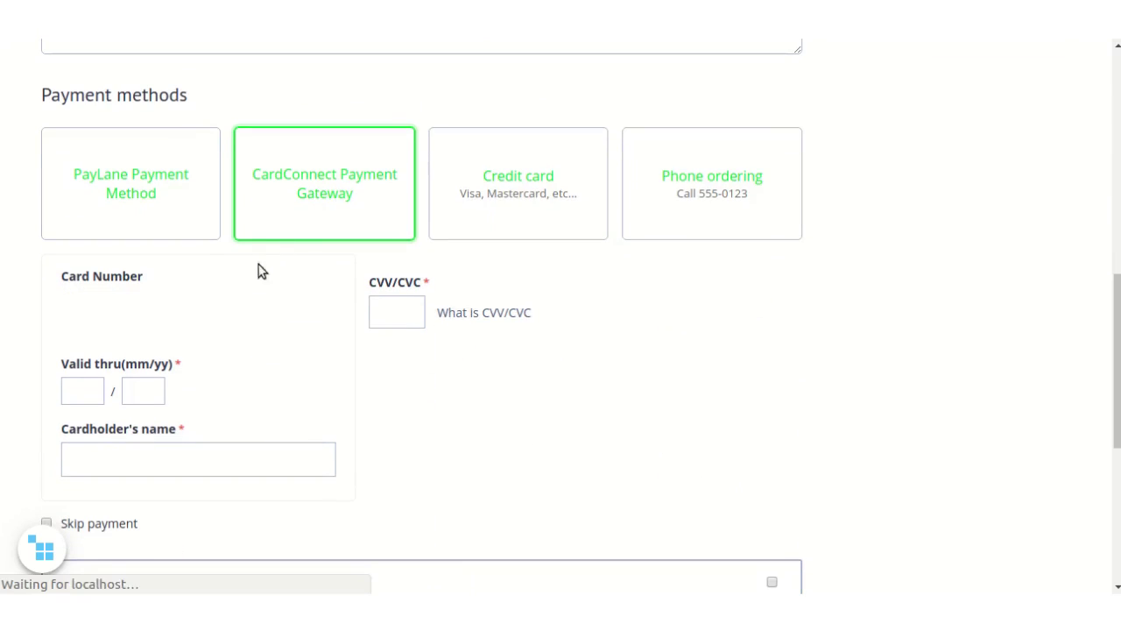
Step: Enter the test card number and its CVV/CVC code
click(201, 307)
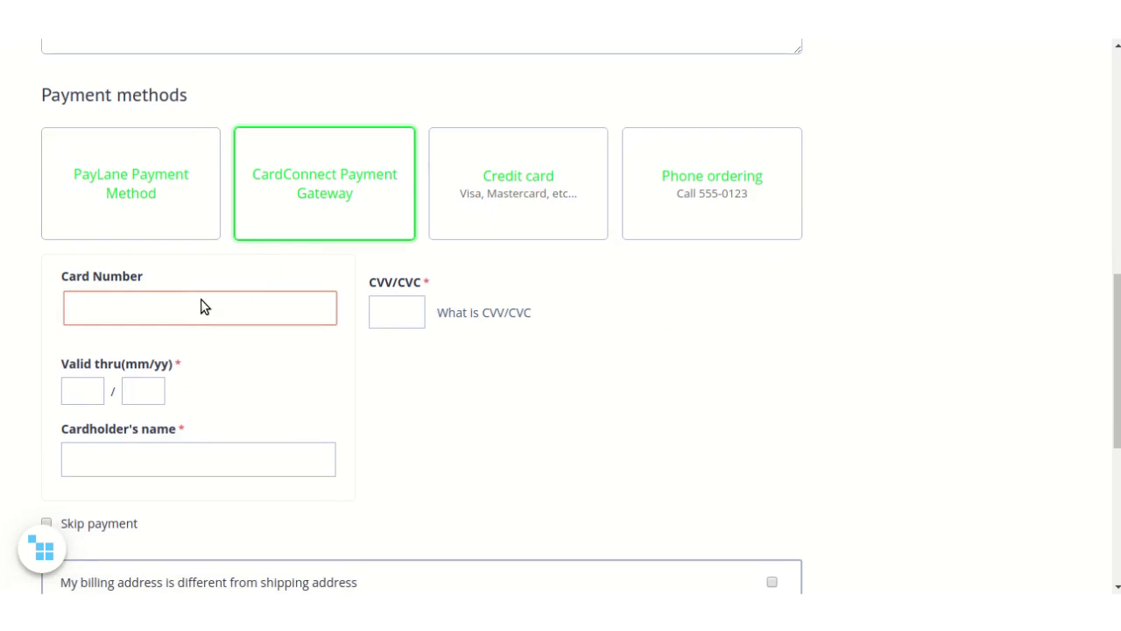
text(41111)
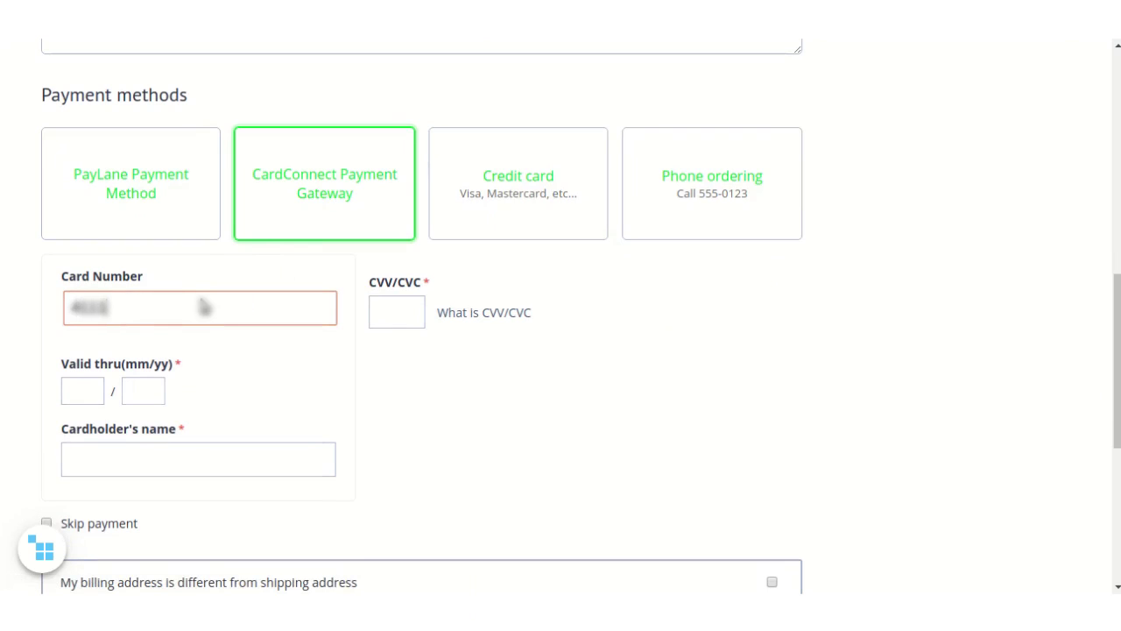
text(111111111)
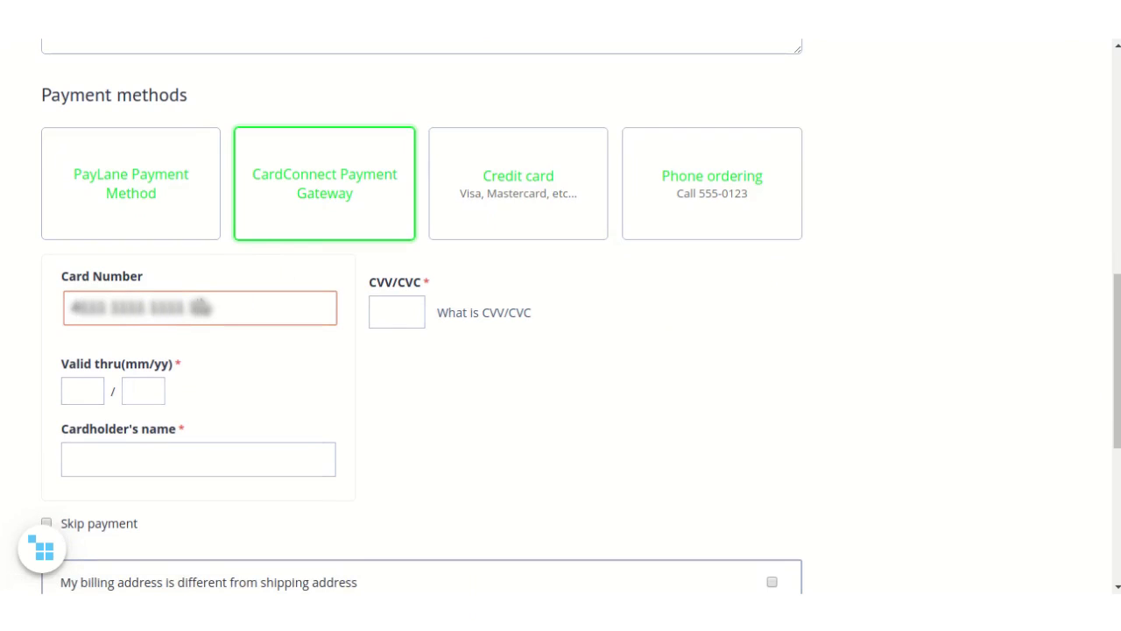
text(1111)
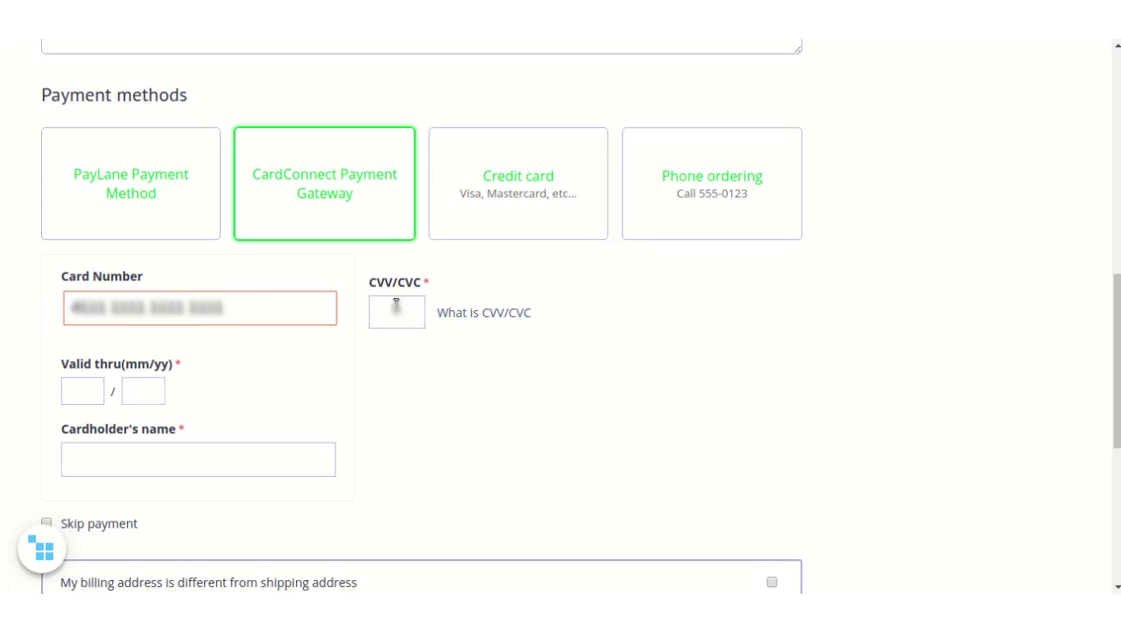
click(397, 300)
text(123)
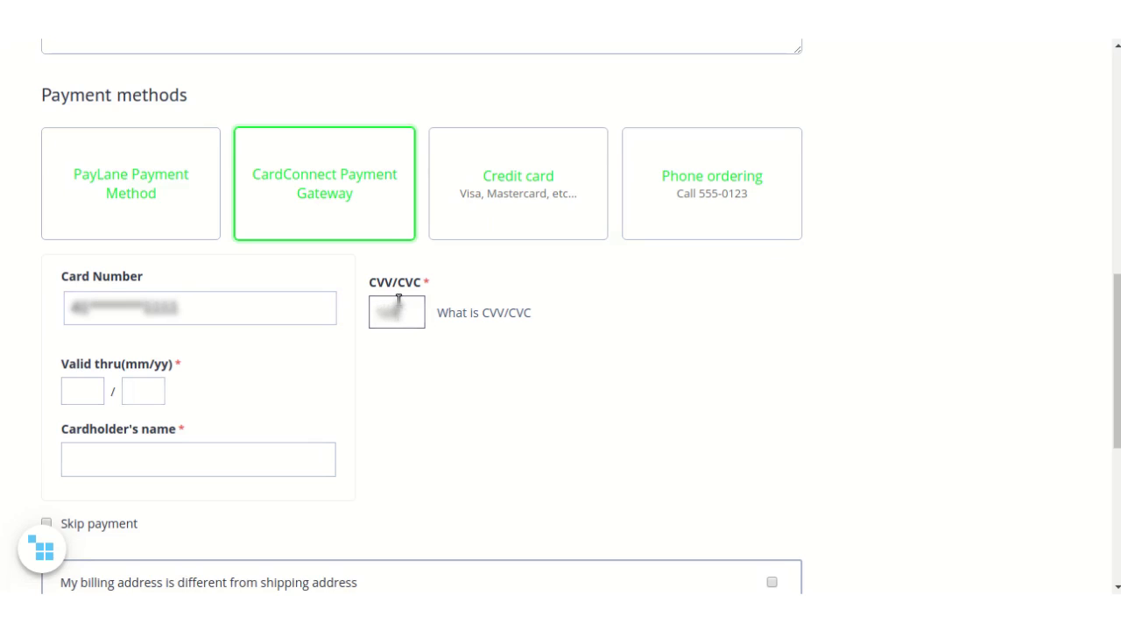
Step: Set the card expiry to 10/20 and fill in the cardholder's name
click(85, 396)
text(10)
click(138, 391)
text(20)
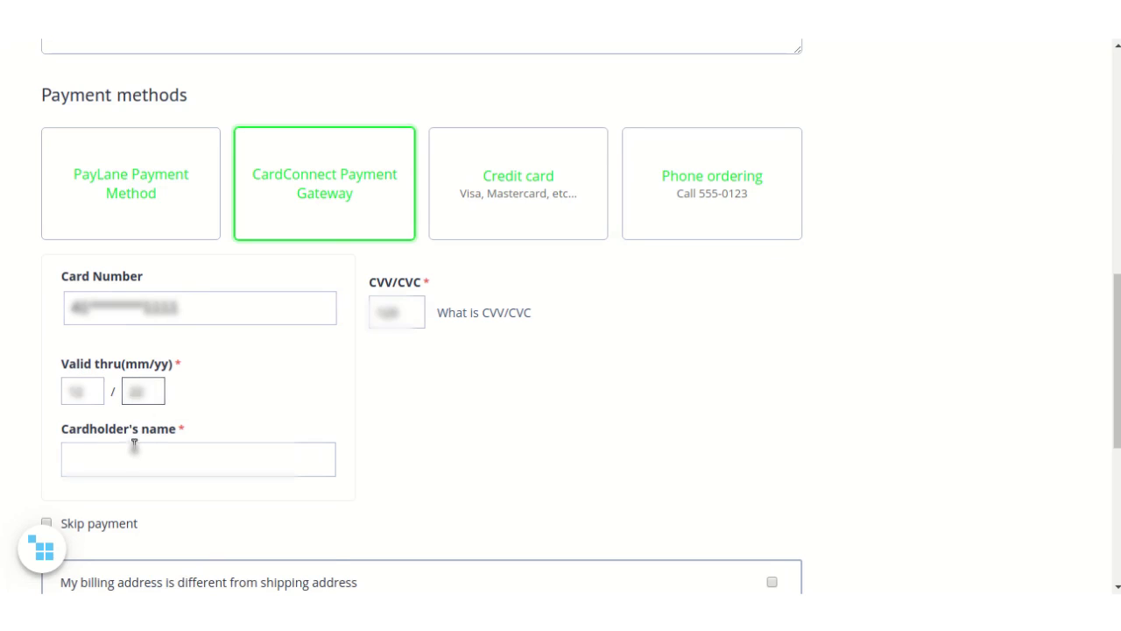
click(133, 448)
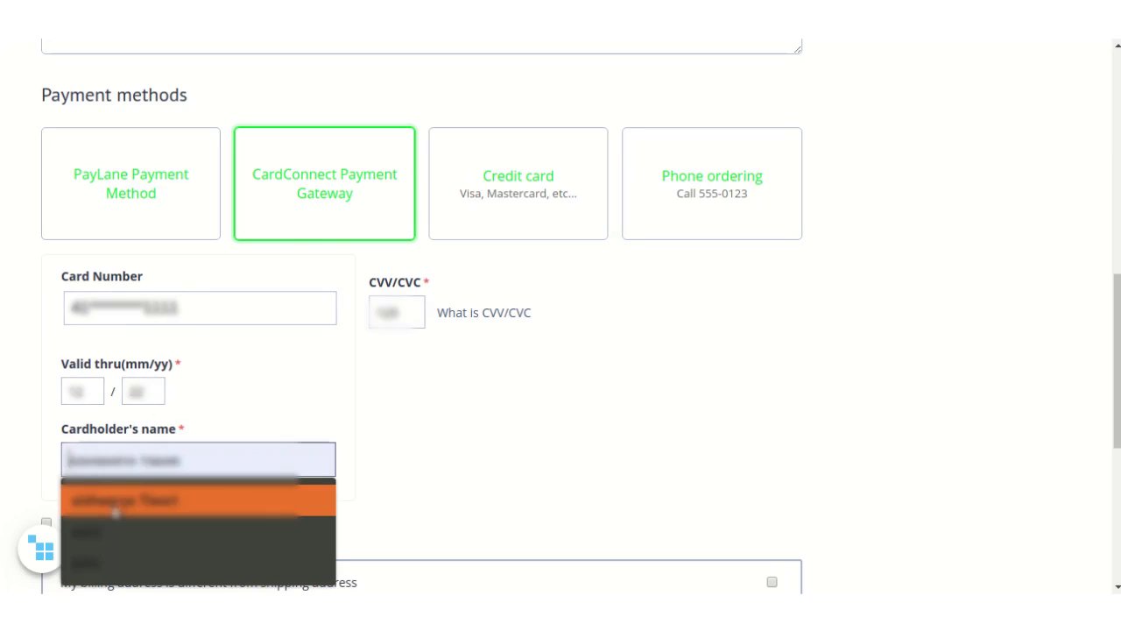
click(182, 473)
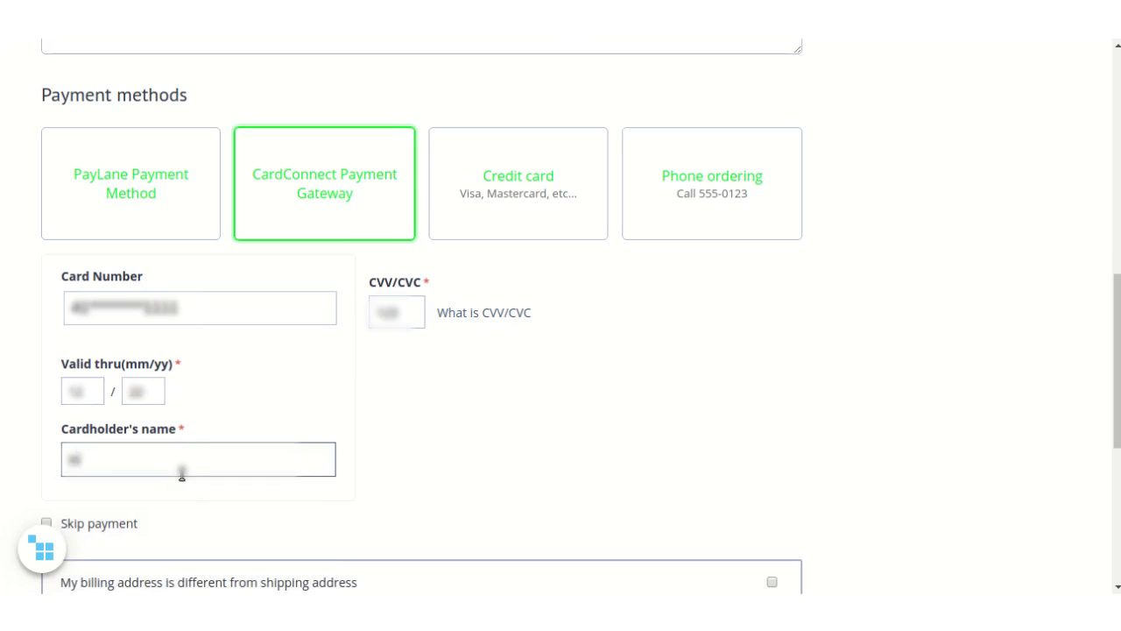
text(Christie)
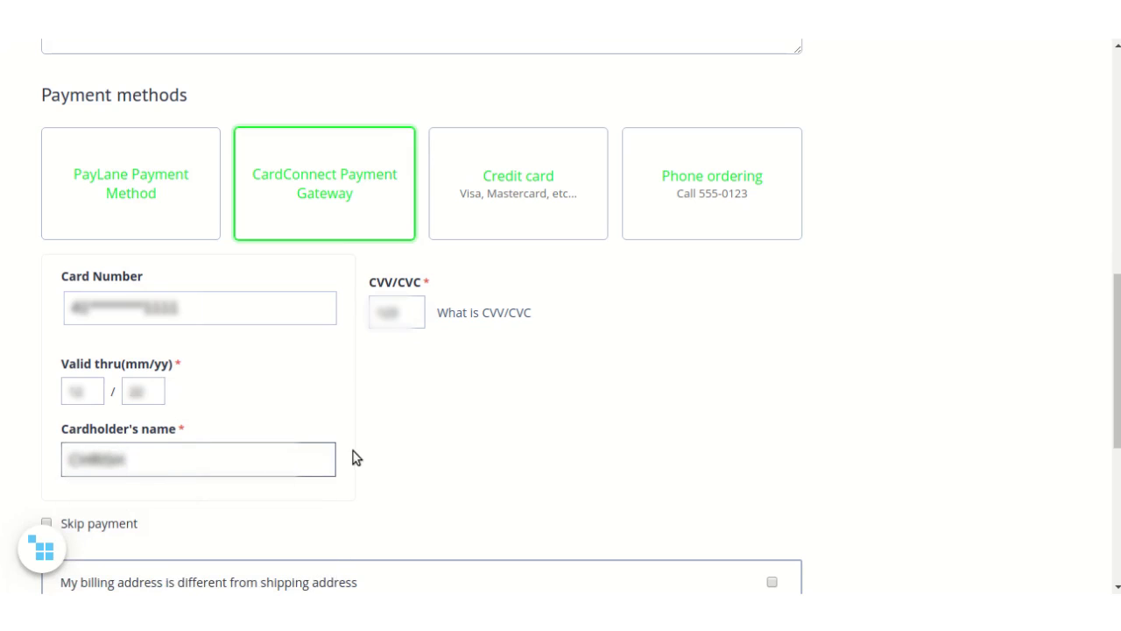
scroll(357, 457, down, 1)
scroll(357, 457, down, 2)
Step: Accept the store's Terms and Conditions and the Simtech Terms & conditions
click(64, 443)
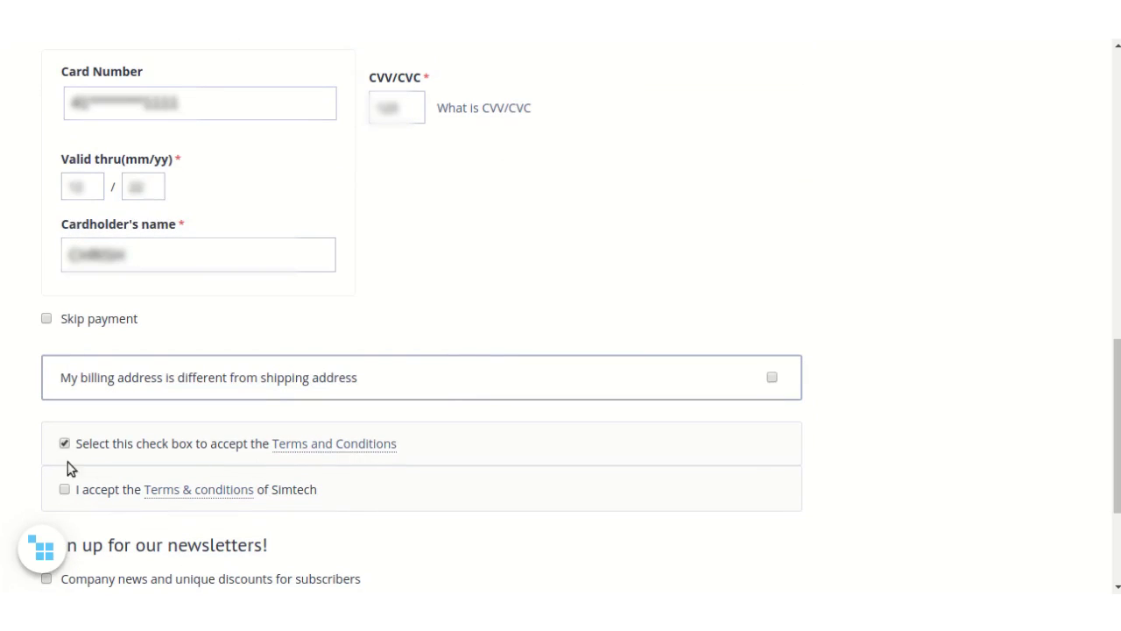
click(64, 489)
scroll(238, 478, down, 3)
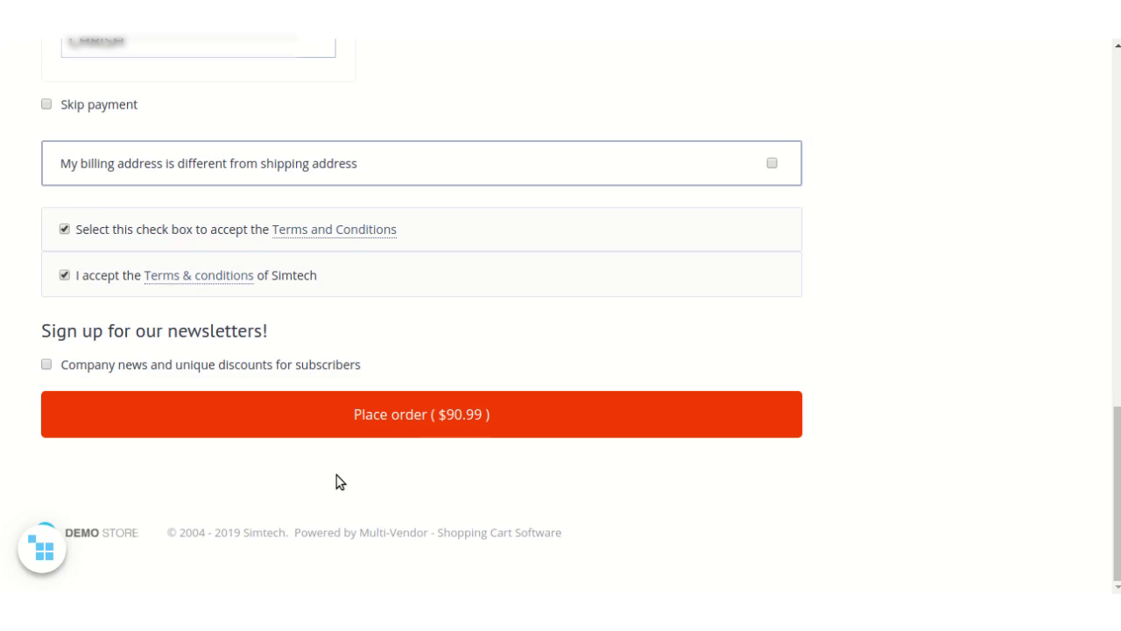
click(400, 430)
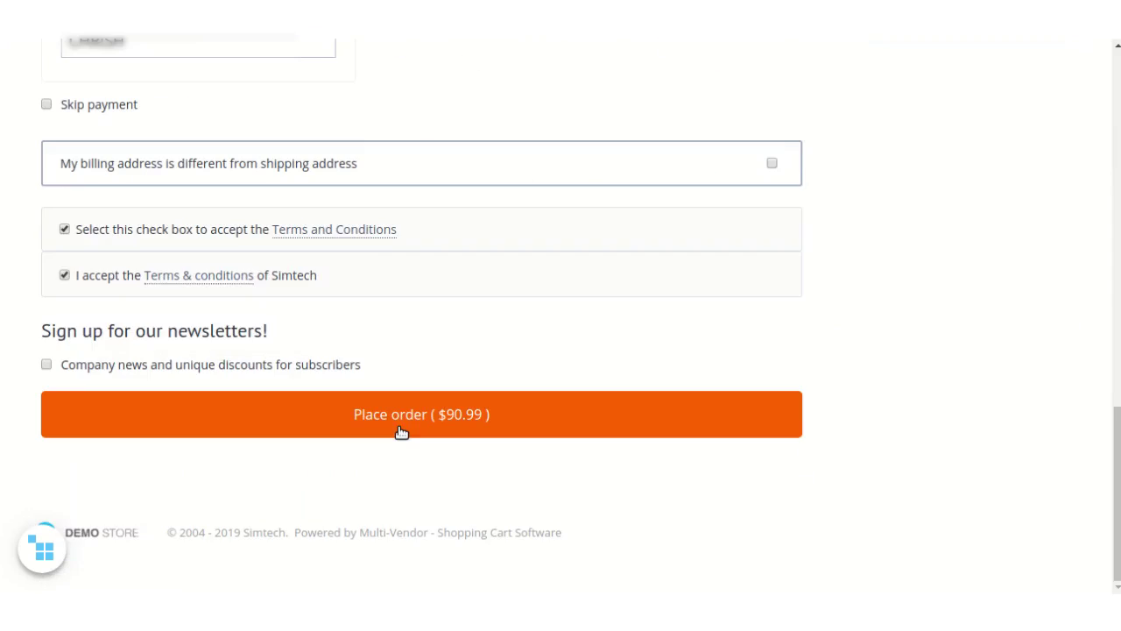
click(400, 430)
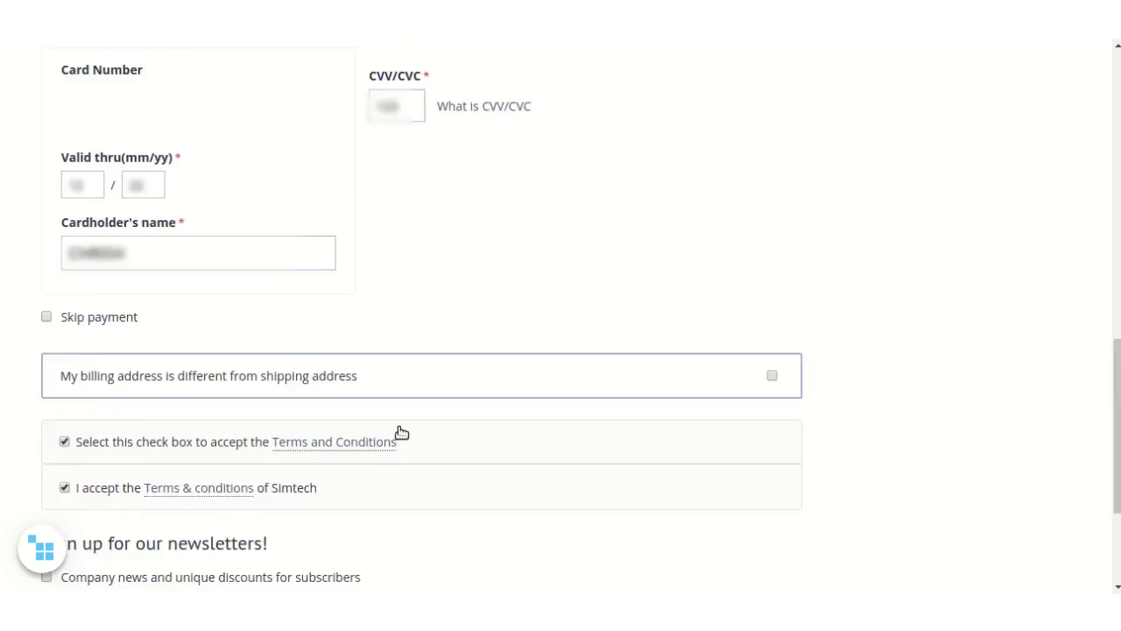
Step: Place the $90.99 order
scroll(401, 431, down, 10)
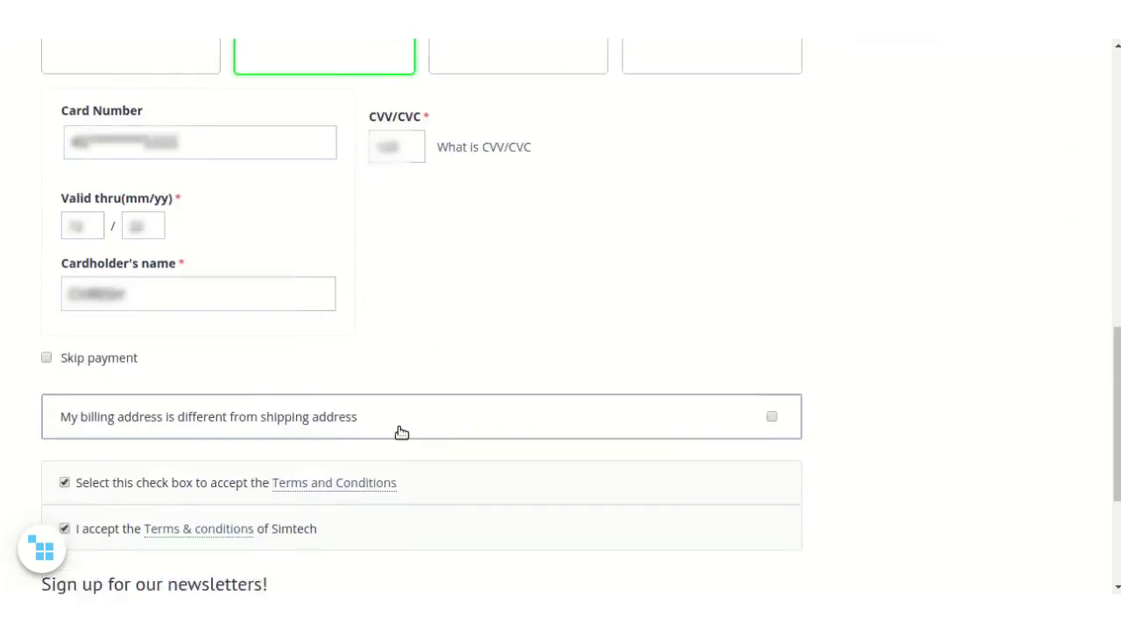
scroll(400, 432, down, 3)
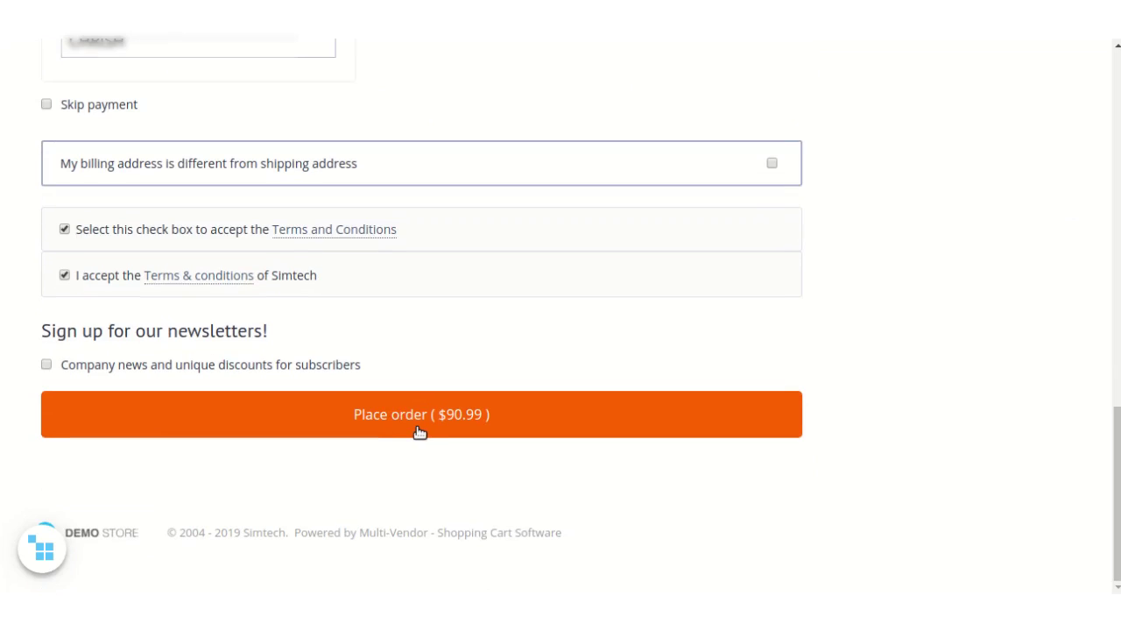
click(419, 432)
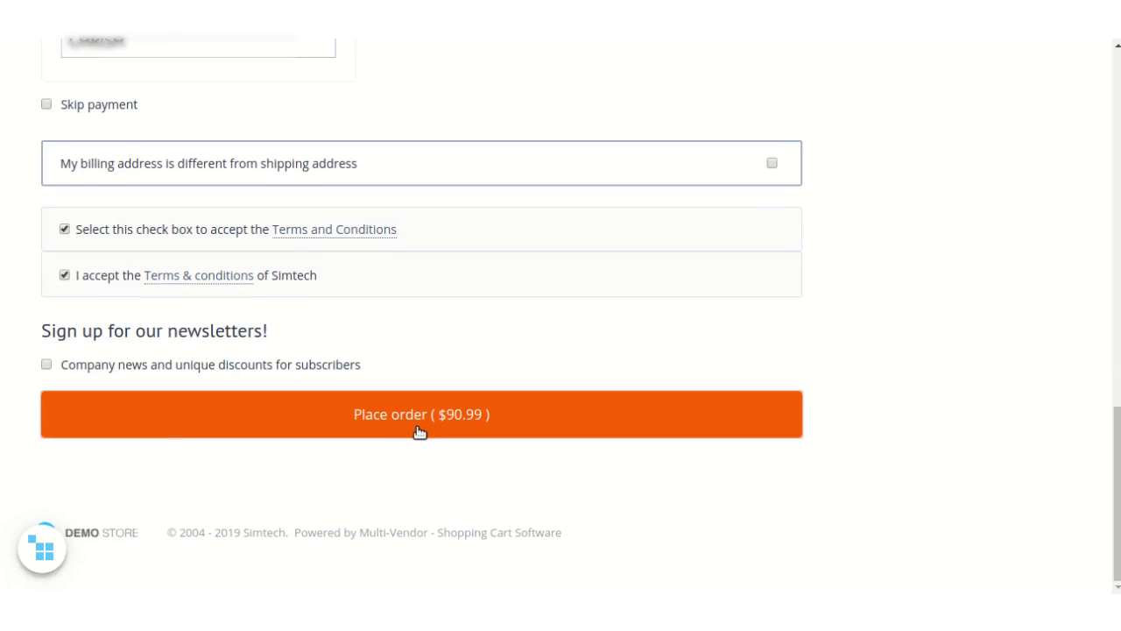
click(406, 408)
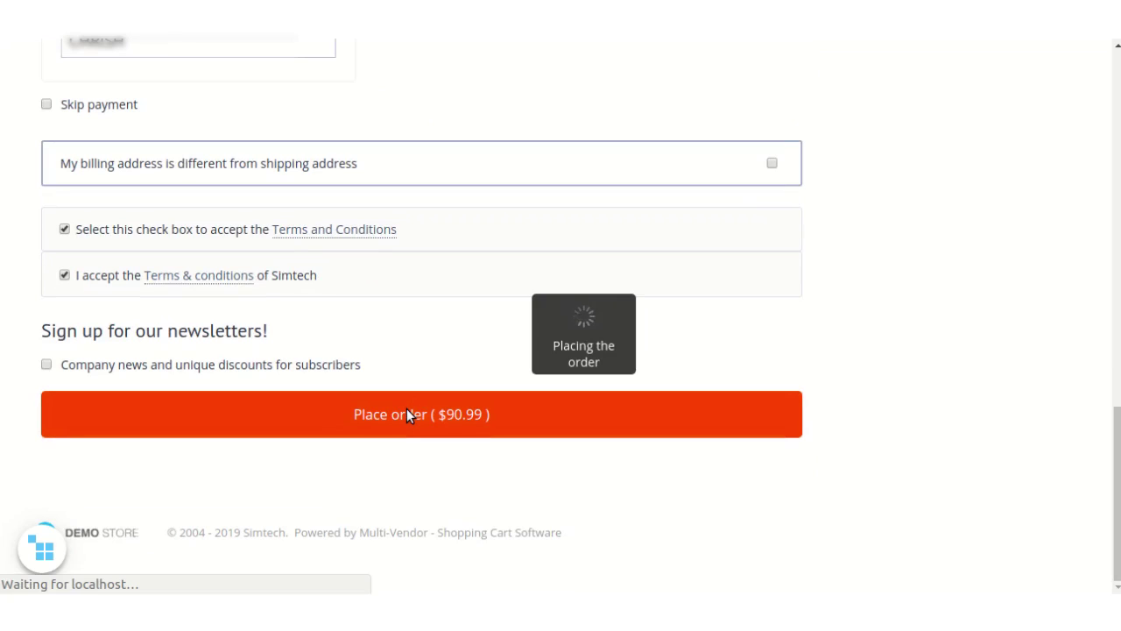